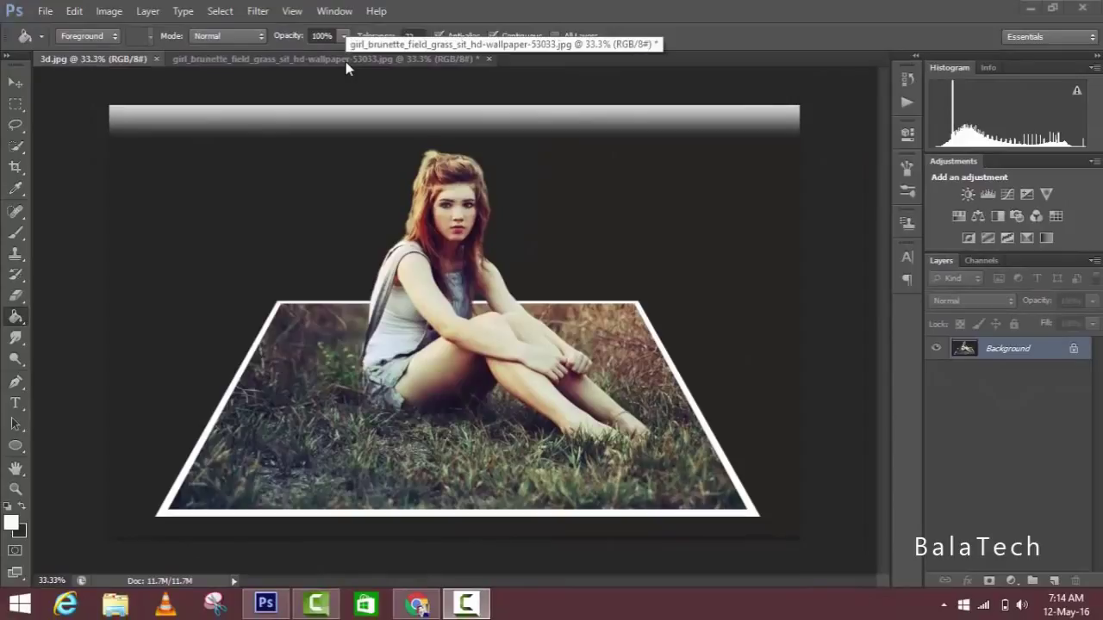
Step: Switch to the original girl_brunette_field_grass_sit_hd-wallpaper-53033.jpg photo document
{"action": "left_click", "coordinate": [345, 61]}
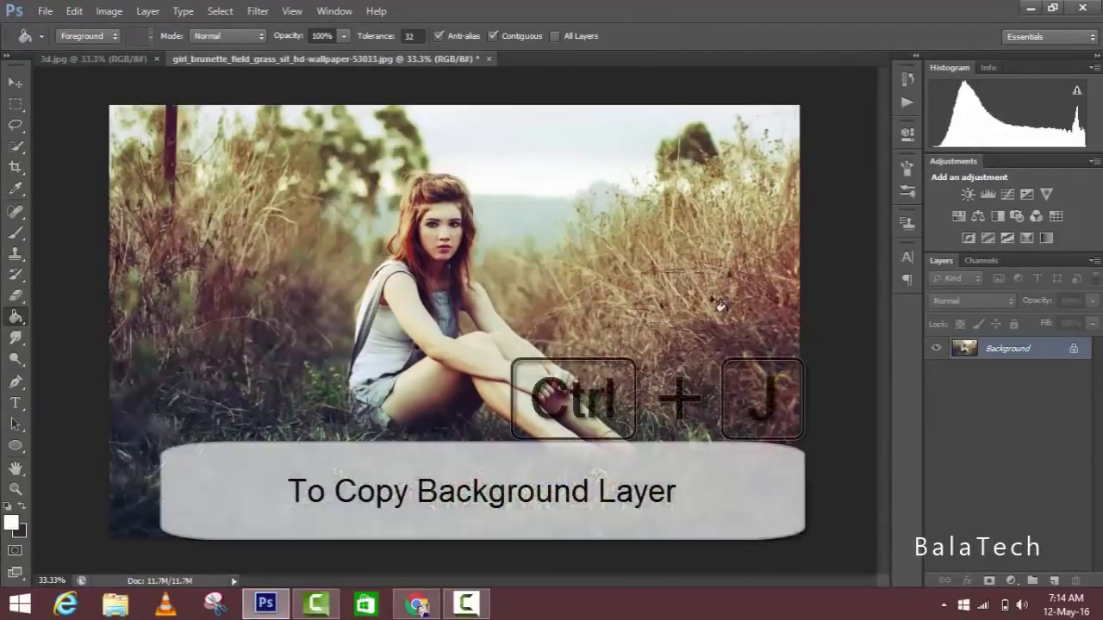
Step: Duplicate the photo layer twice, put an empty Layer 2 between the copies, and hide the top copy
{"action": "left_click", "coordinate": [16, 81]}
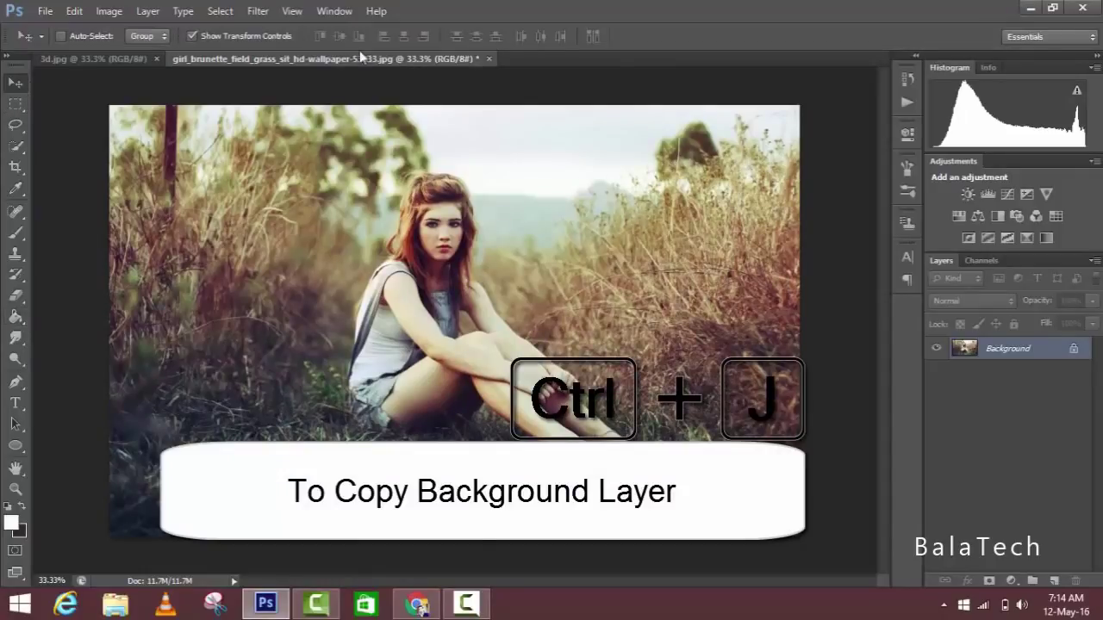
{"action": "key", "text": "ctrl+j"}
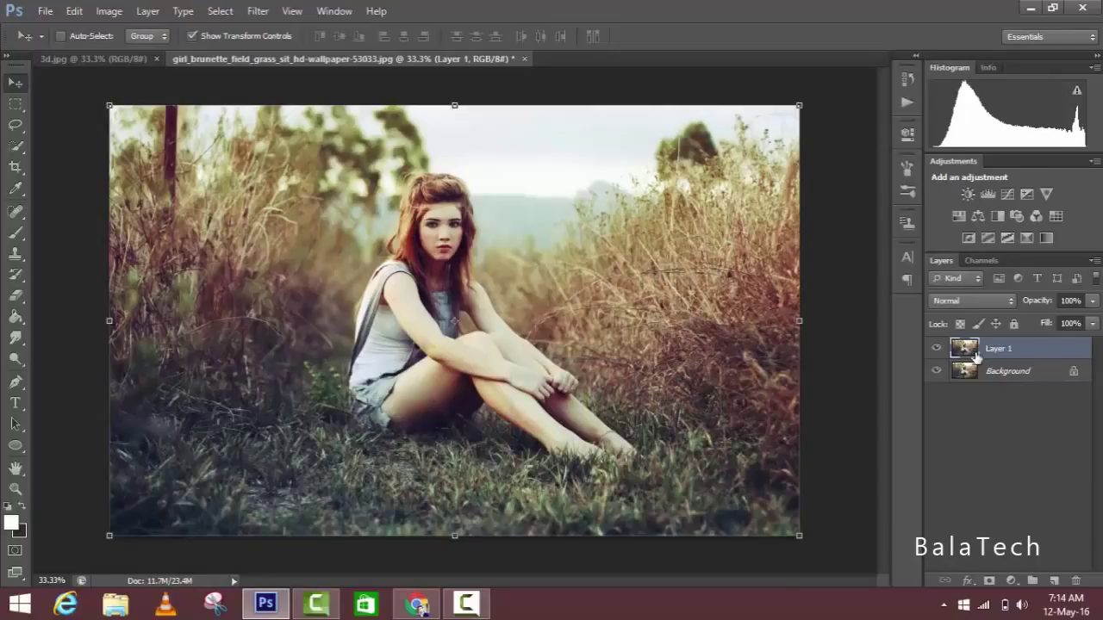
{"action": "key", "text": "ctrl+j"}
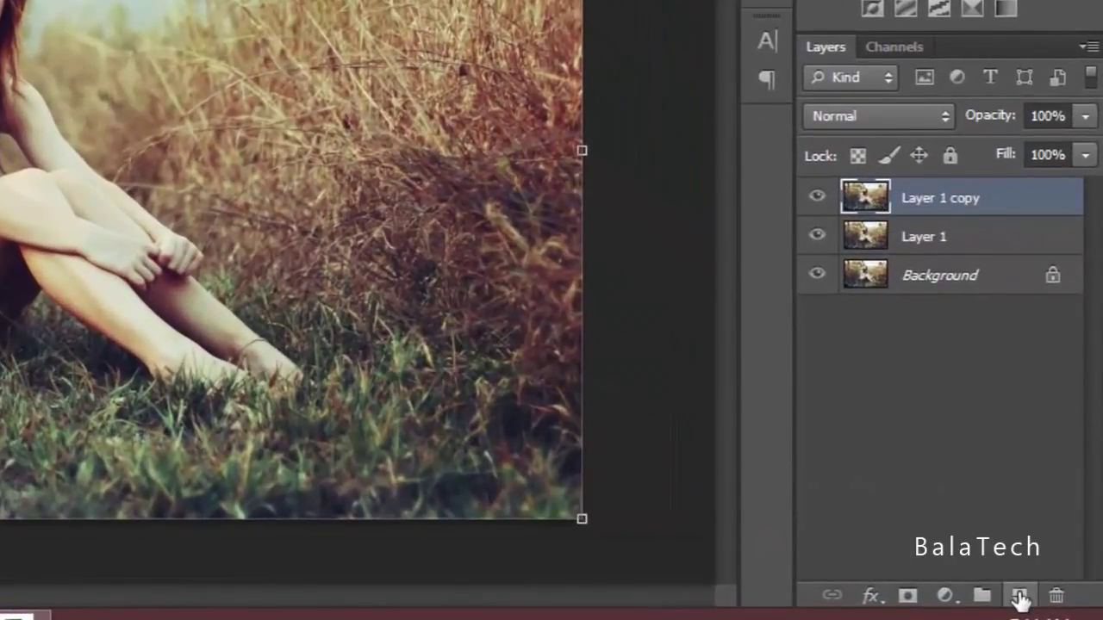
{"action": "left_click", "coordinate": [1019, 597]}
{"action": "left_click_drag", "start_coordinate": [875, 200], "coordinate": [883, 246]}
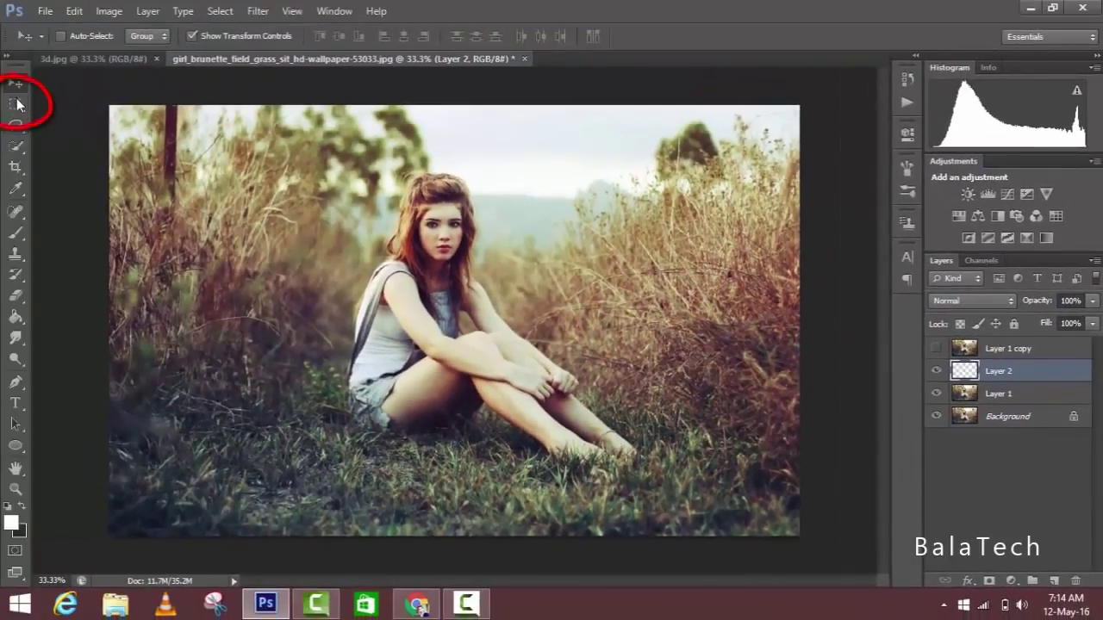
Step: Select a large rectangle over the photo on Layer 2 and stroke it 30 px white, inside
{"action": "left_click", "coordinate": [17, 104]}
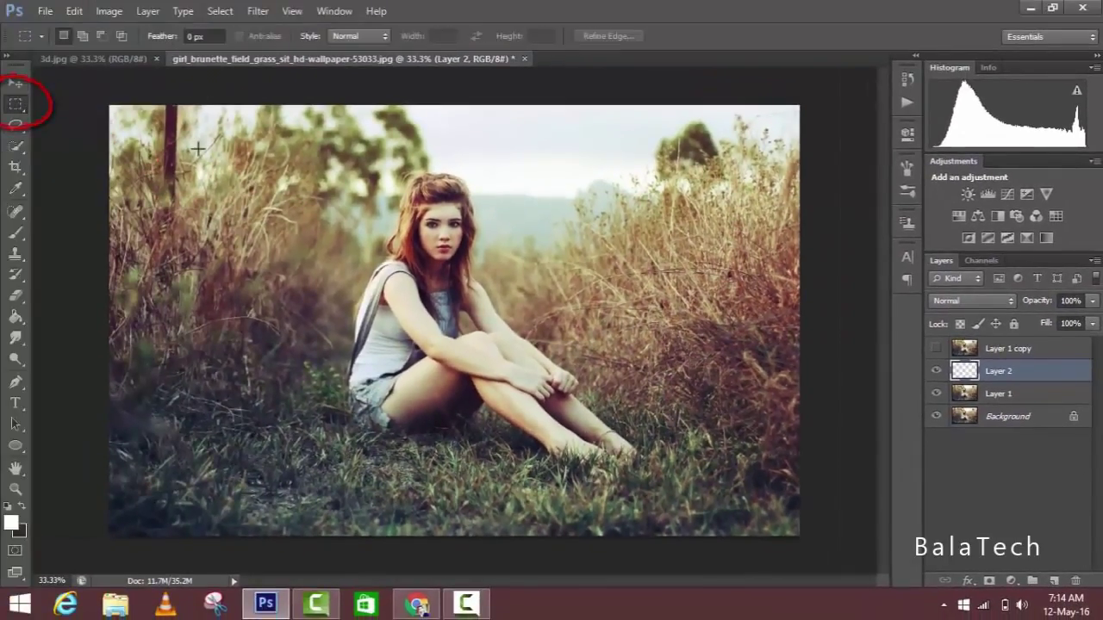
{"action": "mouse_move", "coordinate": [233, 140]}
{"action": "left_mouse_down"}
{"action": "mouse_move", "coordinate": [631, 546]}
{"action": "mouse_move", "coordinate": [715, 550]}
{"action": "left_mouse_up"}
{"action": "left_click", "coordinate": [128, 11]}
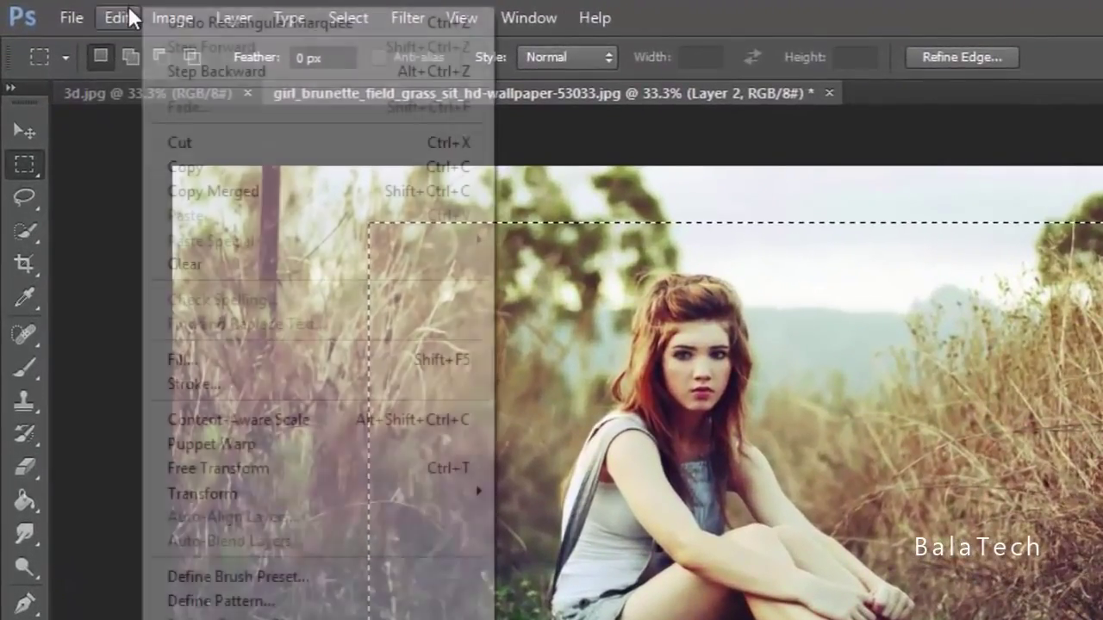
{"action": "left_click", "coordinate": [222, 383]}
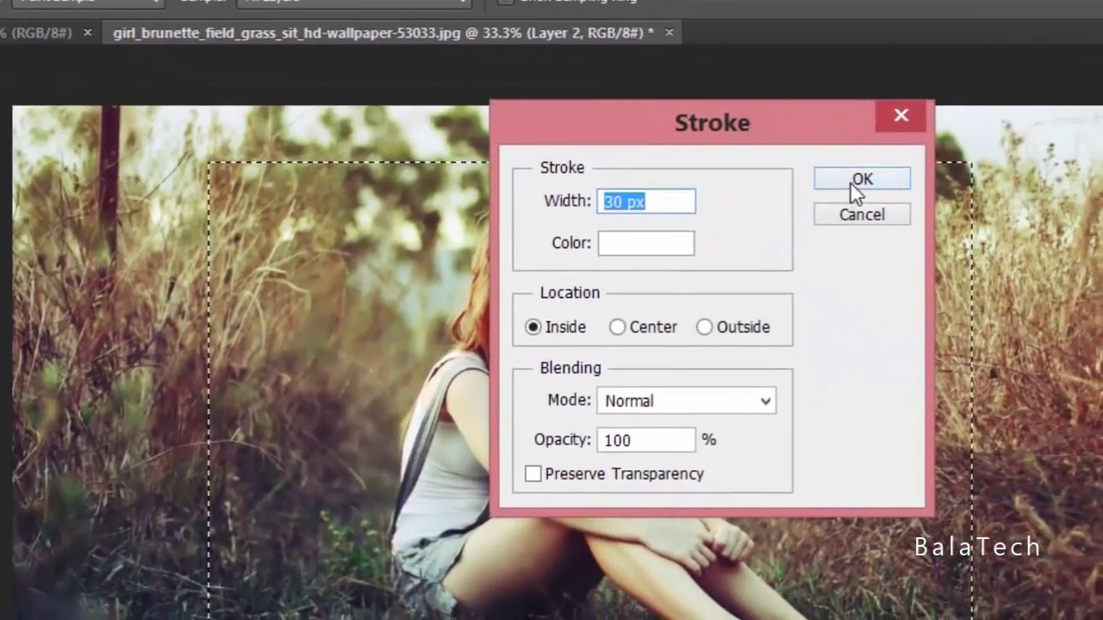
{"action": "left_click", "coordinate": [860, 183]}
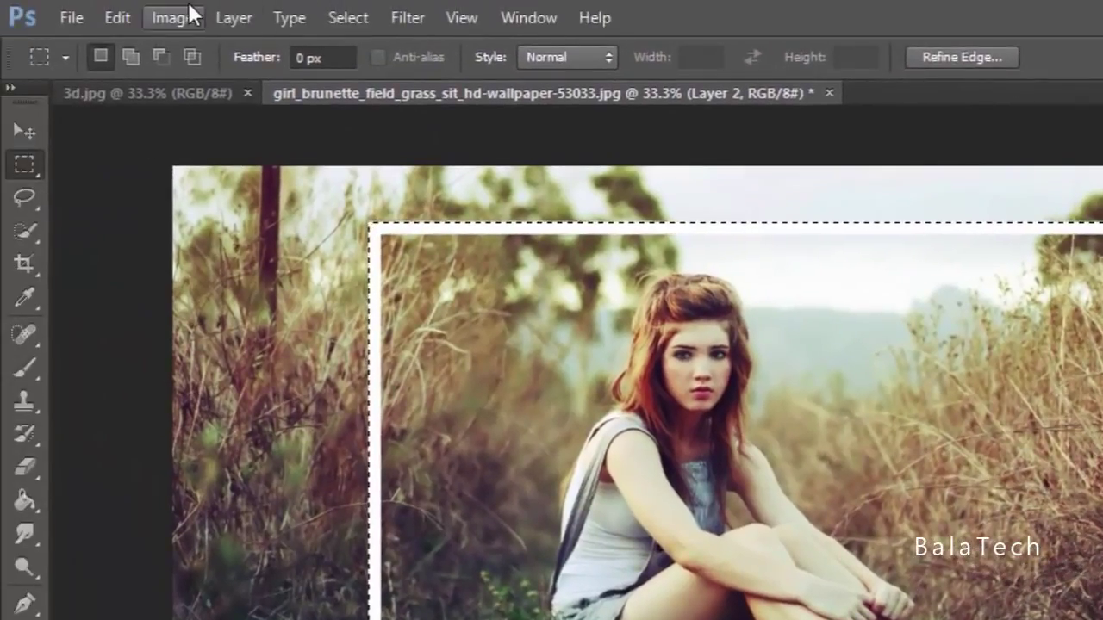
Step: Perspective-transform the white frame into a trapezoid with a narrowed top and widened bottom
{"action": "left_click", "coordinate": [119, 16]}
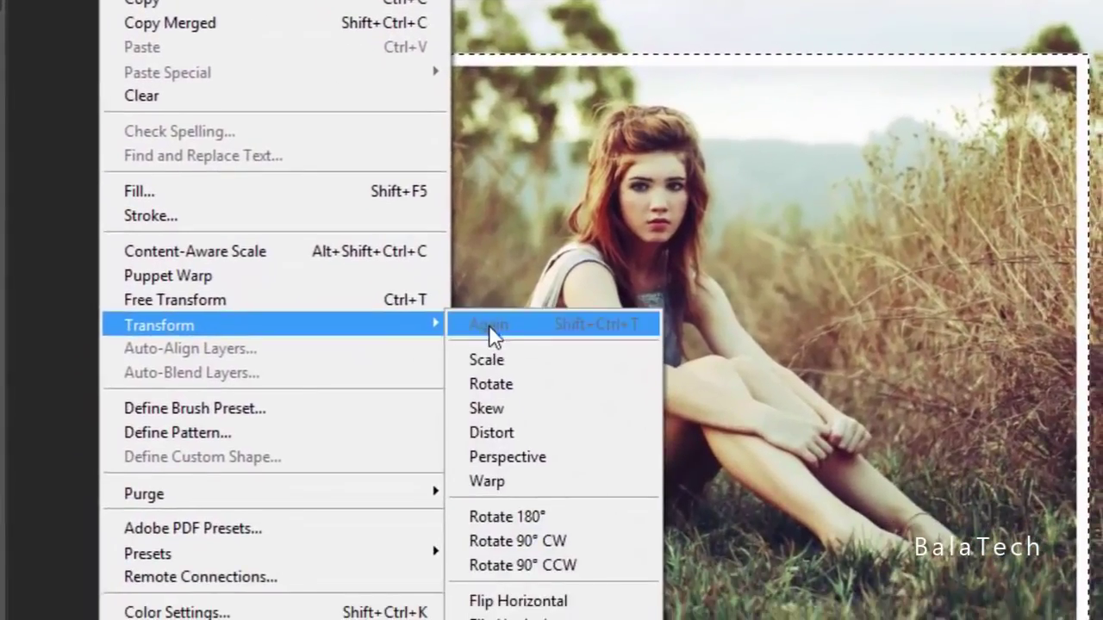
{"action": "mouse_move", "coordinate": [275, 324]}
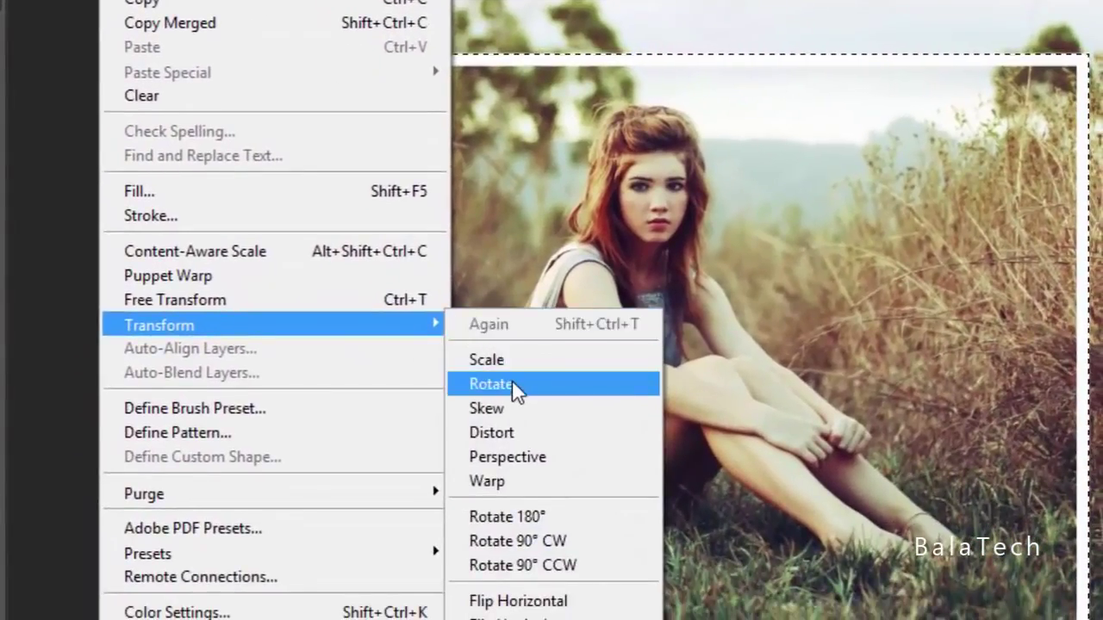
{"action": "left_click", "coordinate": [510, 456]}
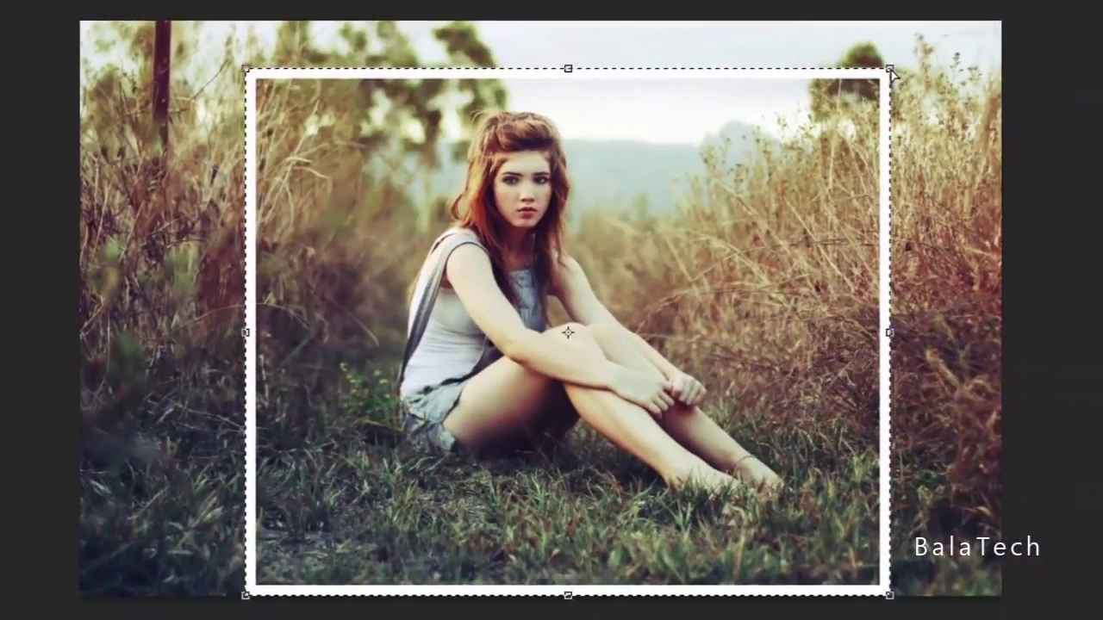
{"action": "left_click_drag", "start_coordinate": [891, 72], "coordinate": [785, 121]}
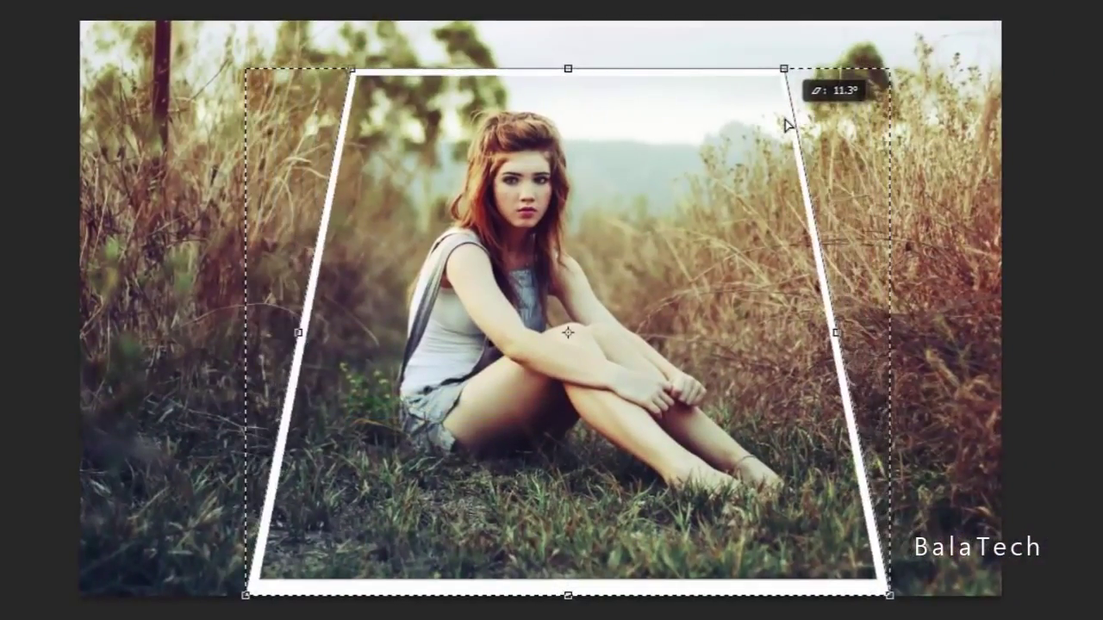
{"action": "left_click_drag", "start_coordinate": [784, 124], "coordinate": [783, 128]}
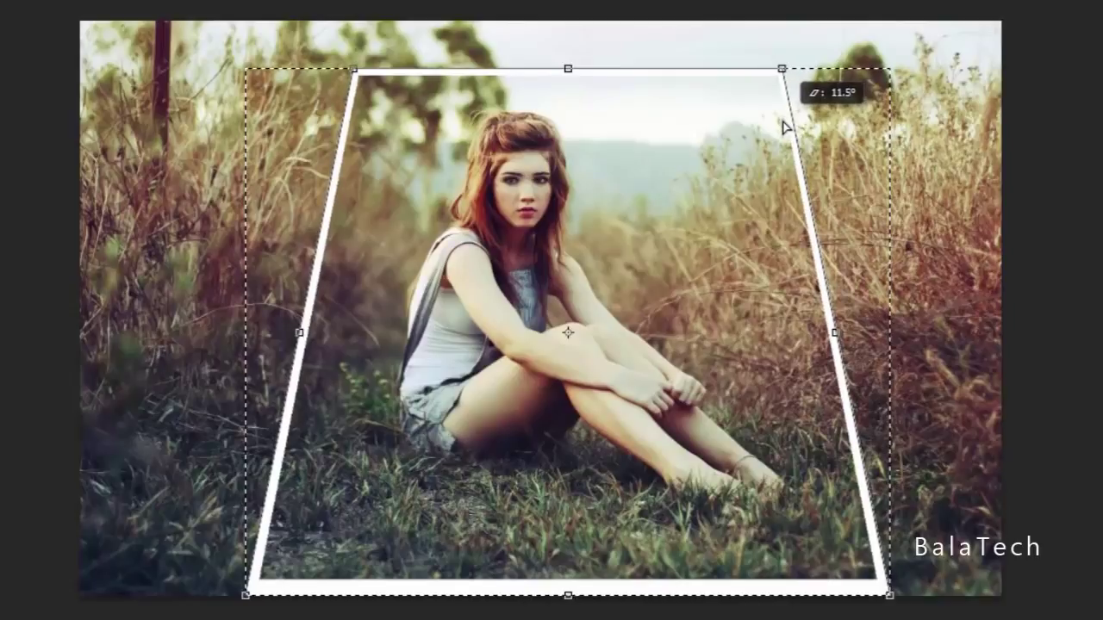
{"action": "left_click_drag", "start_coordinate": [783, 127], "coordinate": [779, 124]}
{"action": "left_click_drag", "start_coordinate": [890, 595], "coordinate": [932, 598]}
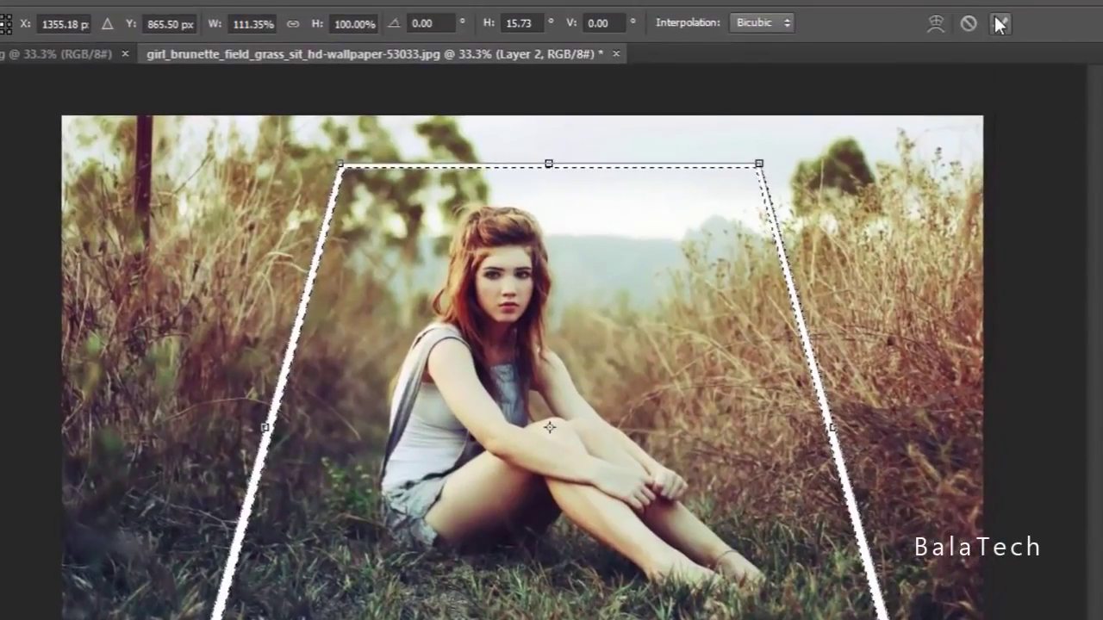
{"action": "left_click", "coordinate": [1001, 10]}
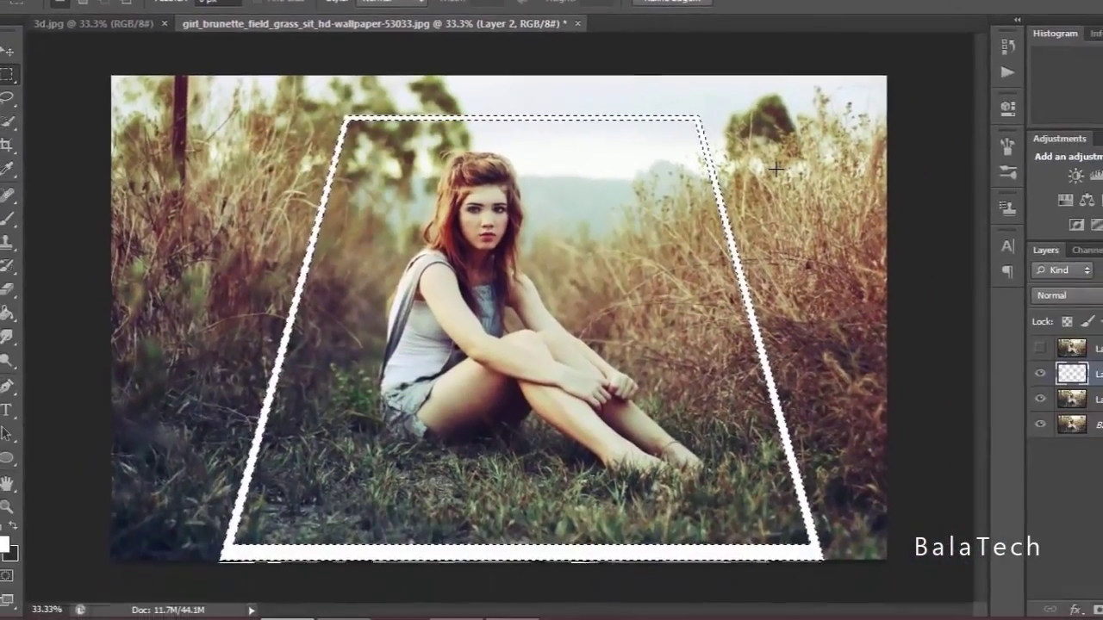
Step: Squash the trapezoid frame to about 29.6 cm tall so its top reaches the girl's waist
{"action": "key", "text": "ctrl+t"}
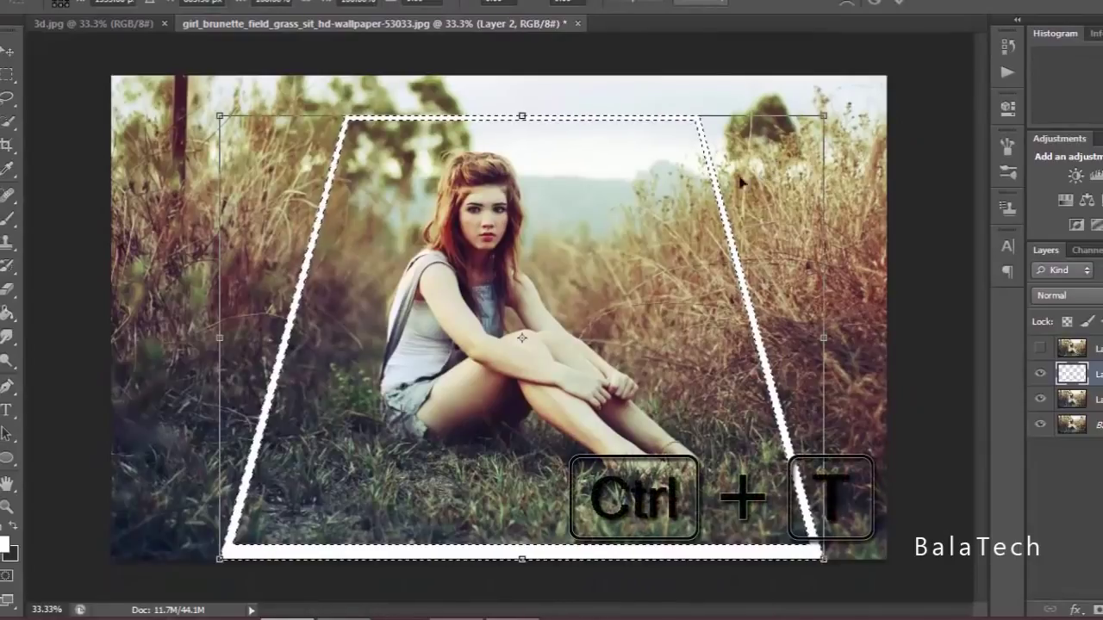
{"action": "left_click_drag", "start_coordinate": [520, 109], "coordinate": [520, 316]}
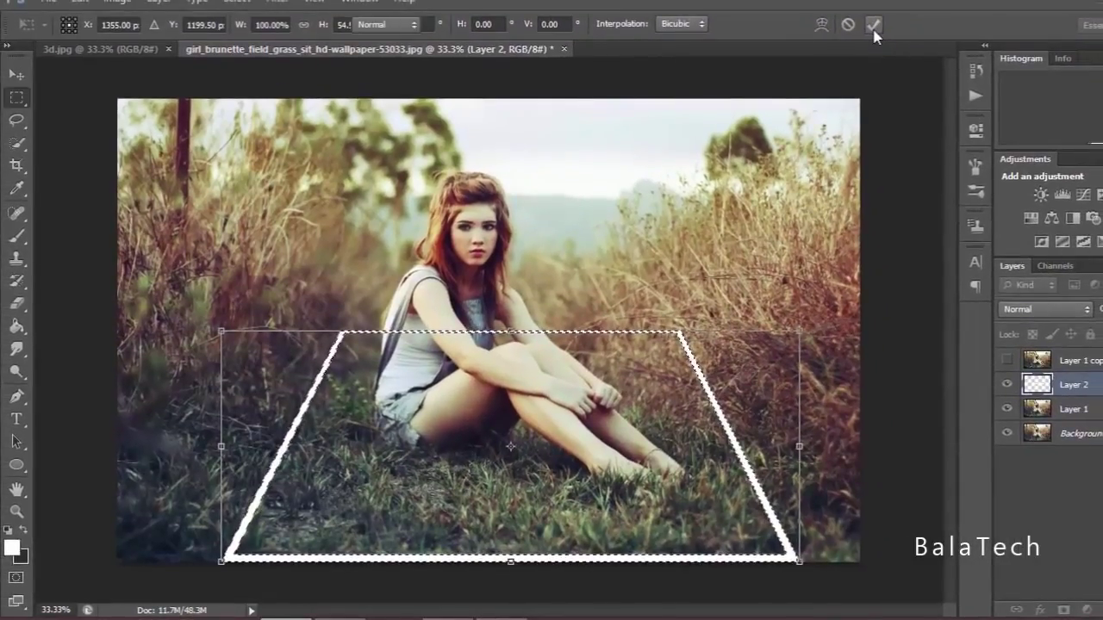
{"action": "left_click", "coordinate": [874, 26]}
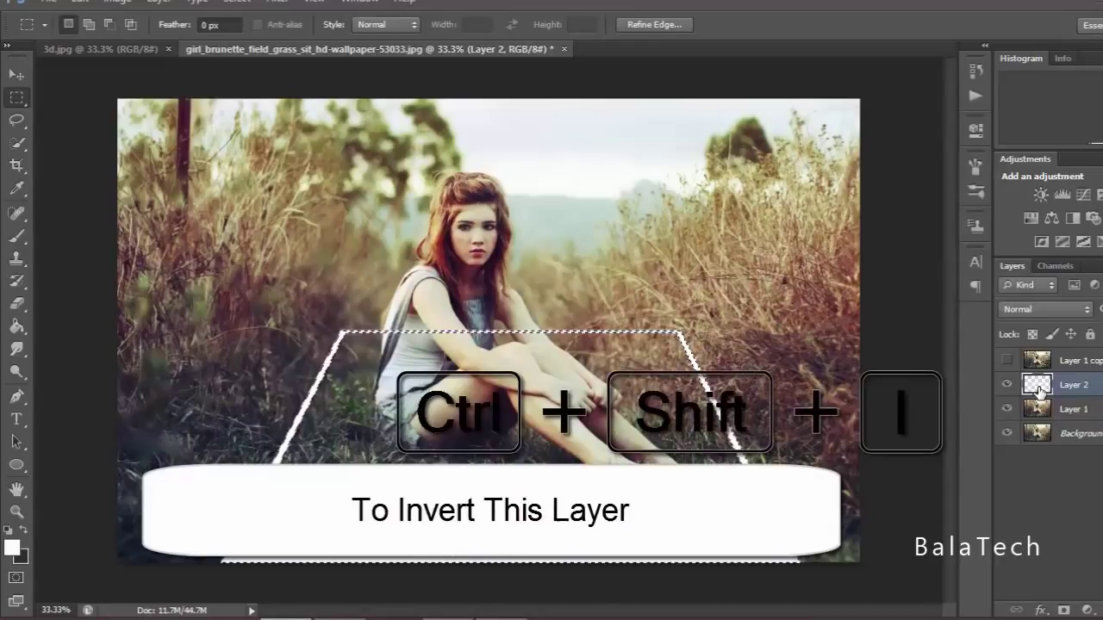
Step: Invert the selection and fill the Quick Mask outside the frame, leaving the frame interior selected
{"action": "key", "text": "ctrl+shift+i"}
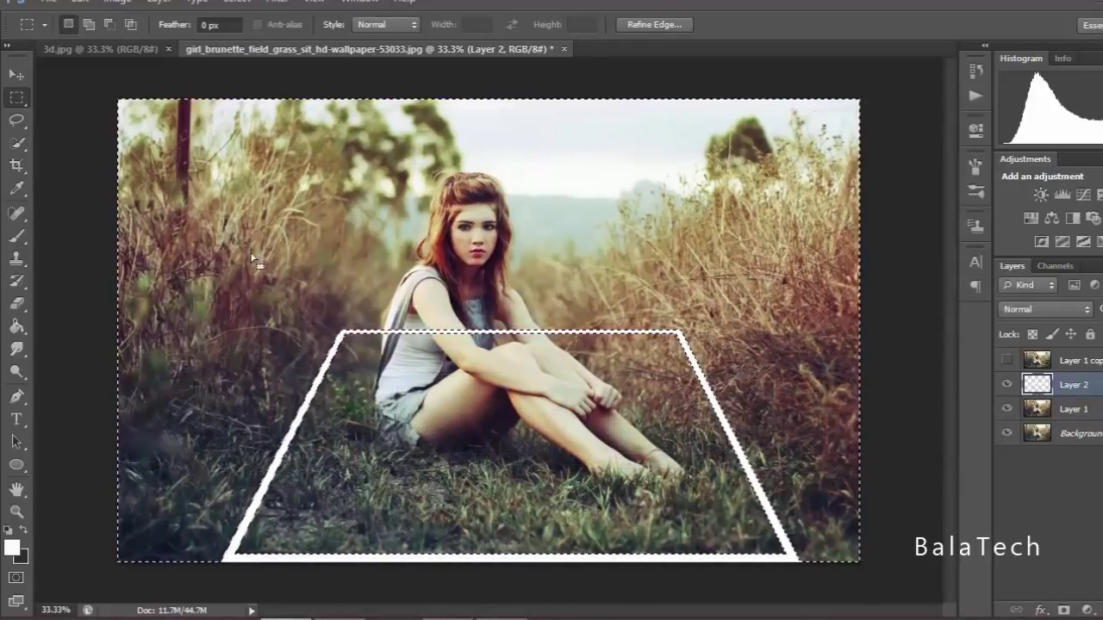
{"action": "key", "text": "q"}
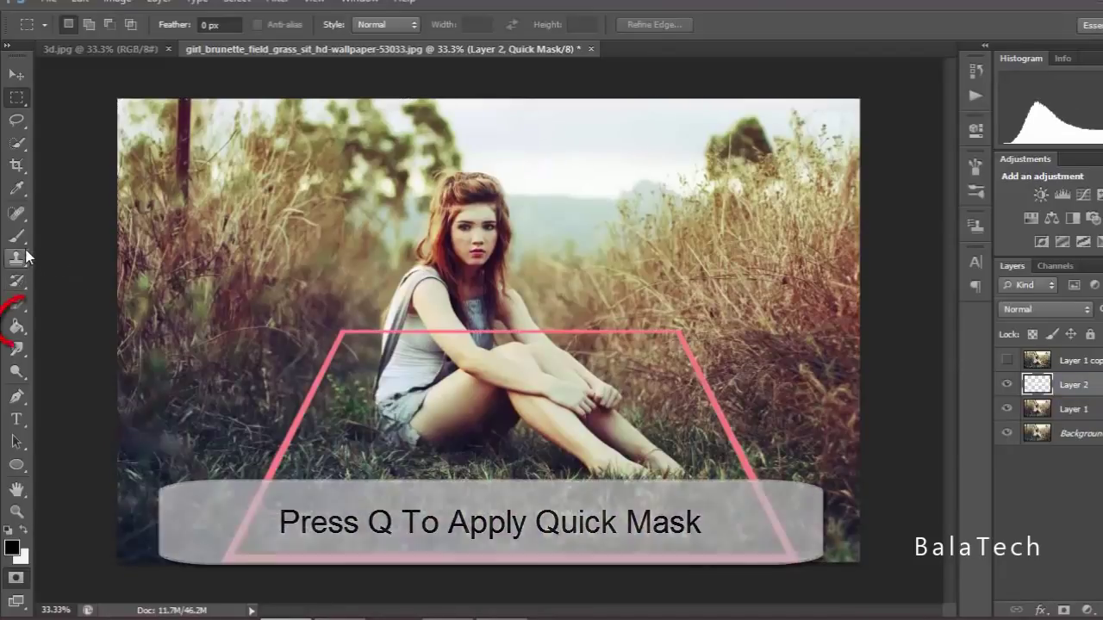
{"action": "left_click", "coordinate": [15, 328]}
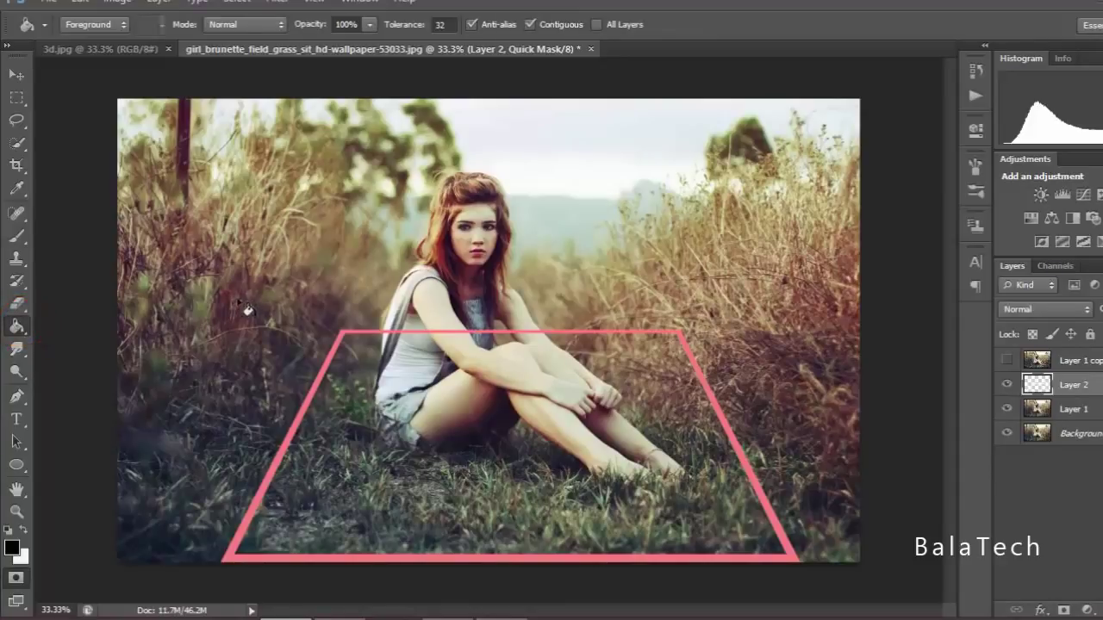
{"action": "left_click", "coordinate": [233, 312]}
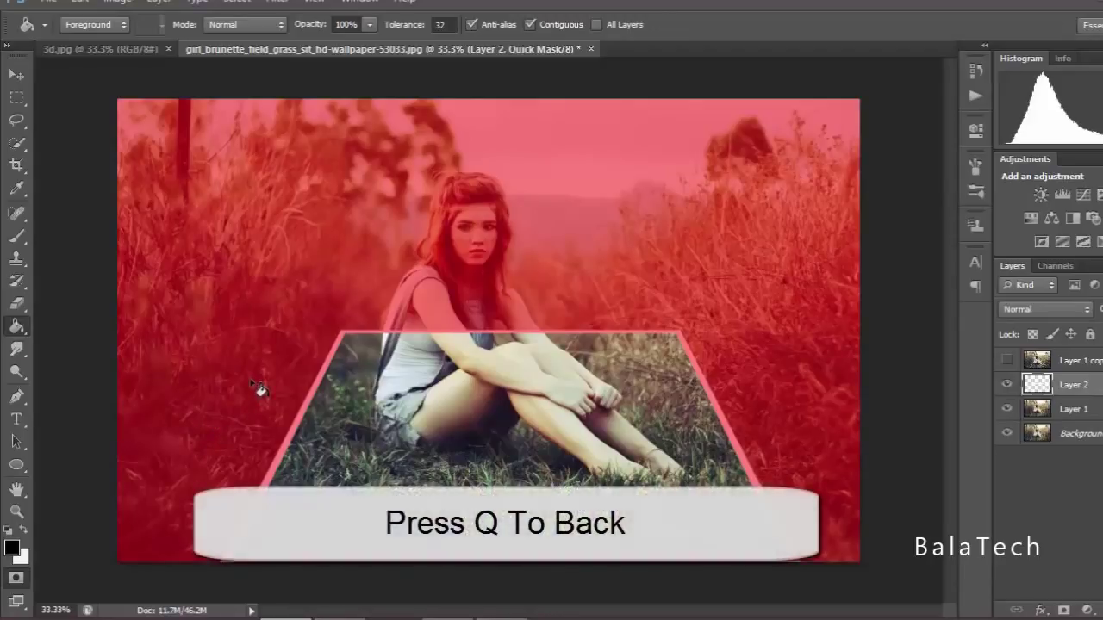
{"action": "key", "text": "q"}
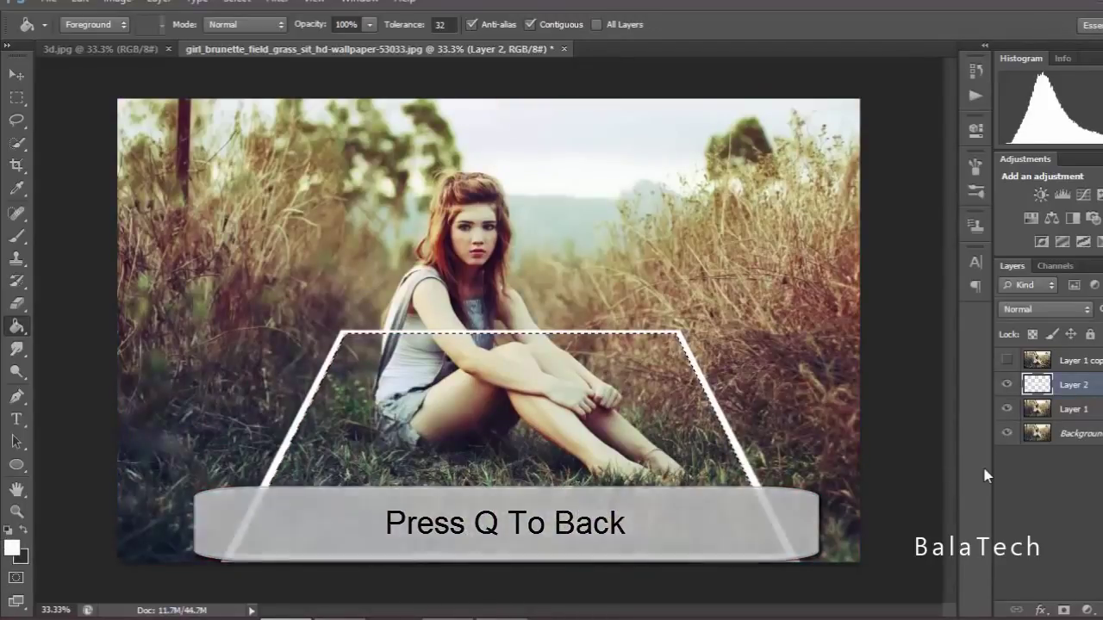
Step: Mask Layer 1 to the frame selection and fill the Background layer with white
{"action": "left_click", "coordinate": [1046, 410]}
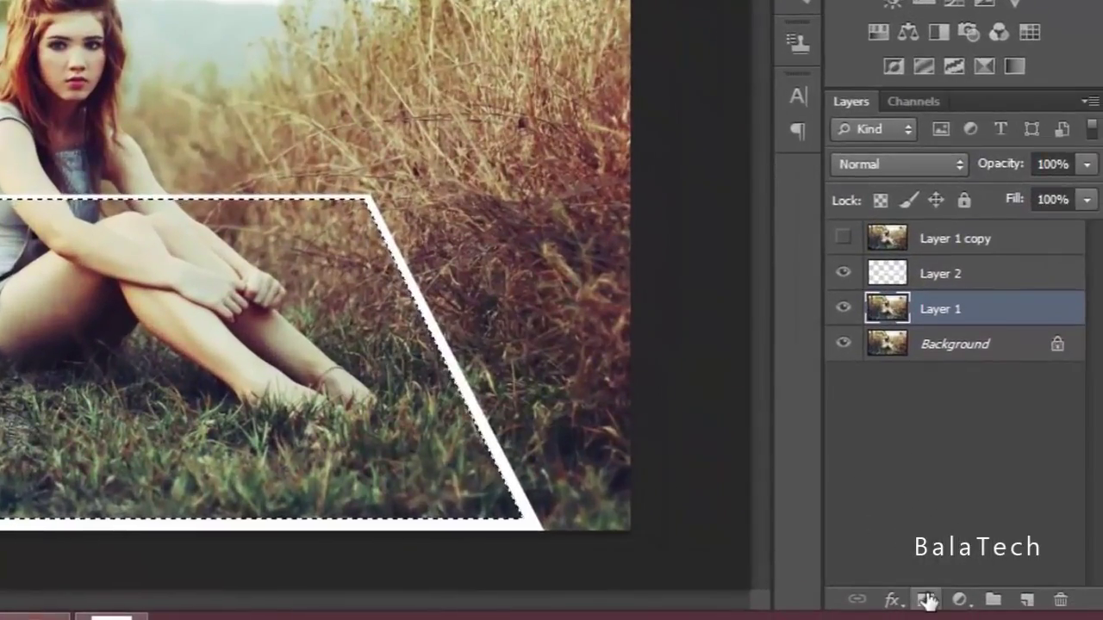
{"action": "left_click", "coordinate": [926, 600]}
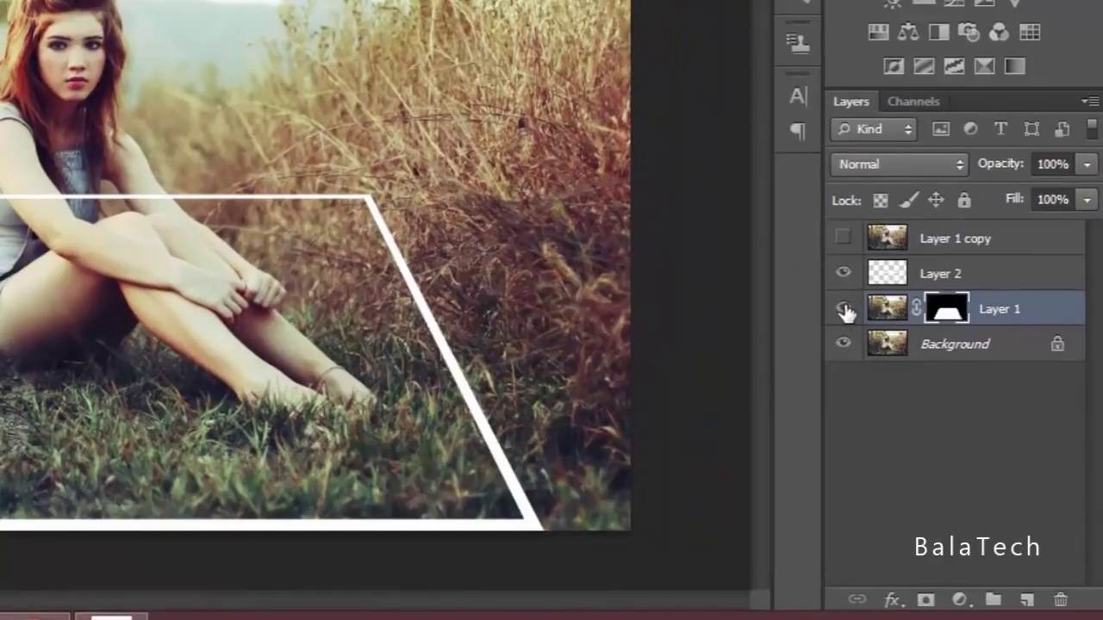
{"action": "left_click", "coordinate": [886, 349]}
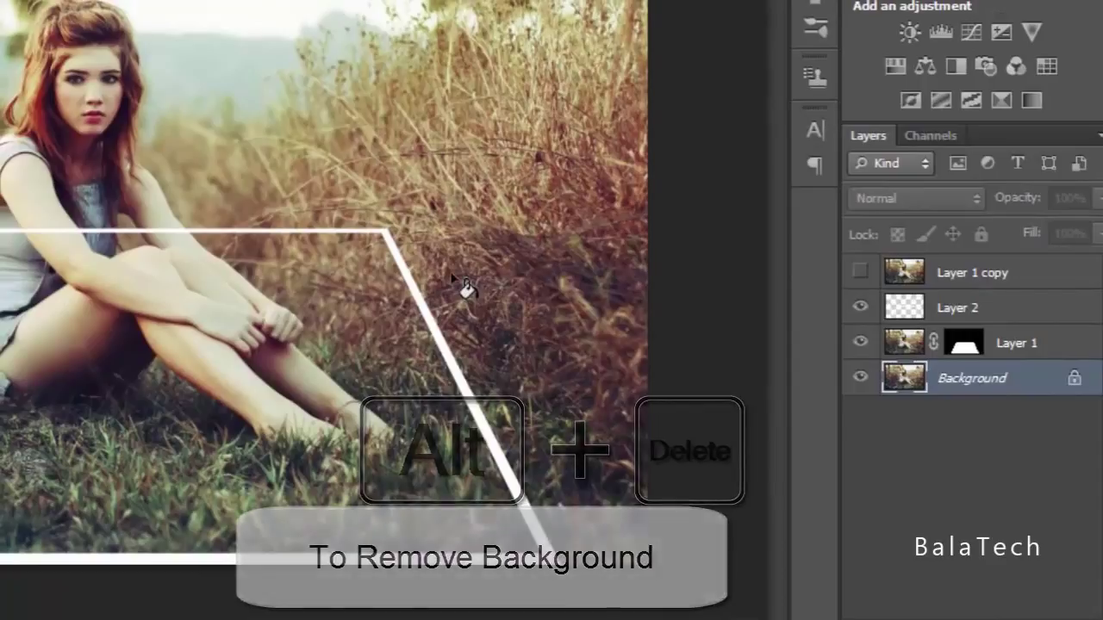
{"action": "key", "text": "alt+Delete"}
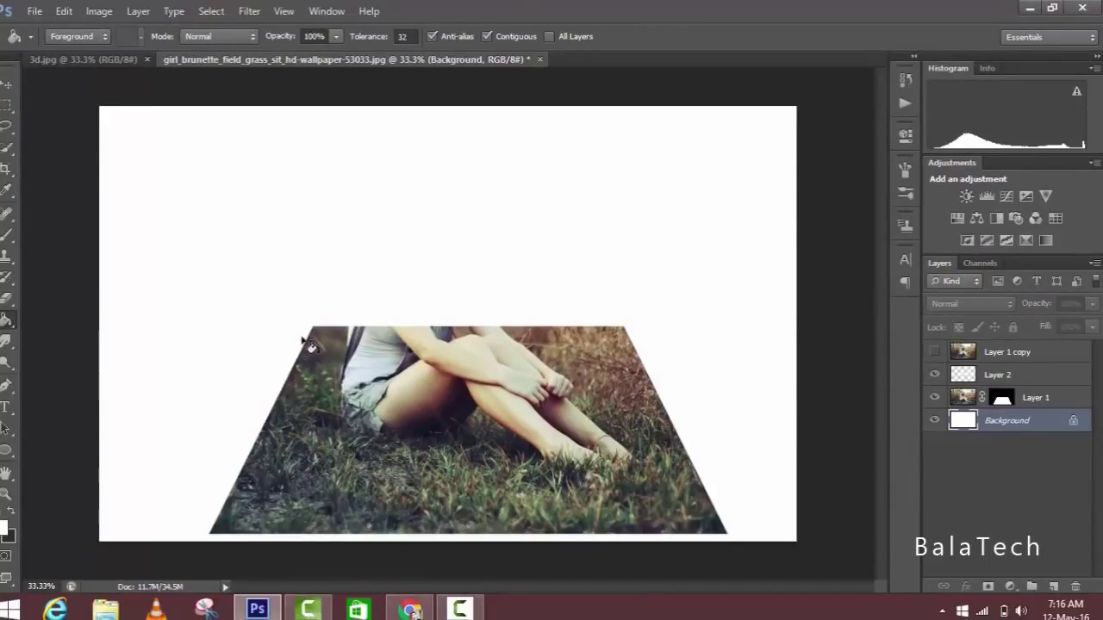
Step: Draw a short gradient along the Background's top edge, then invert it to near-black
{"action": "right_click", "coordinate": [7, 323]}
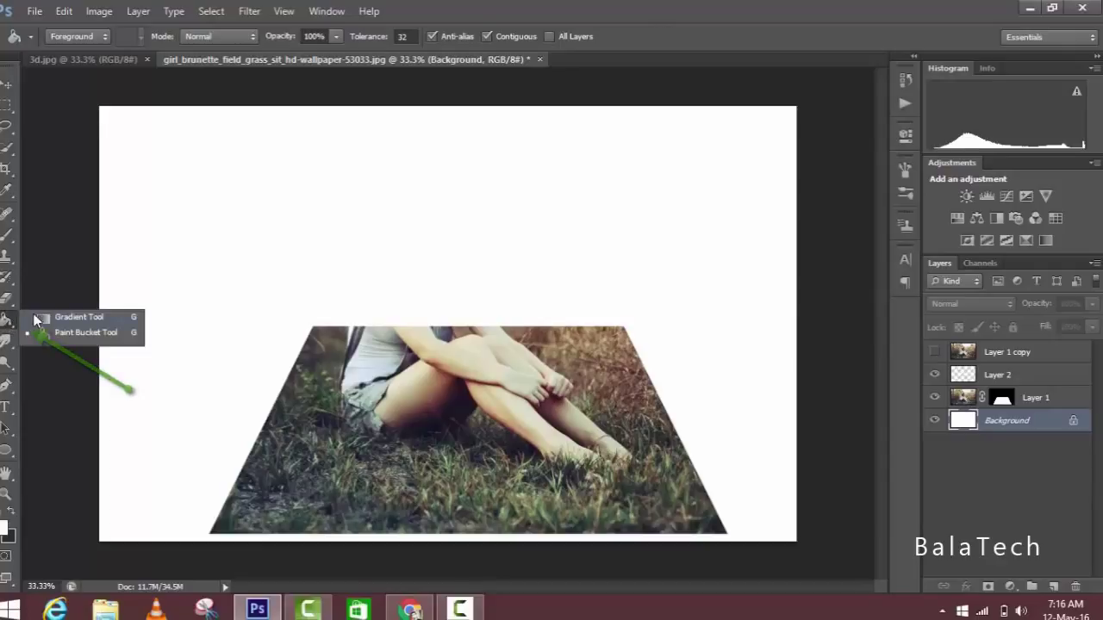
{"action": "left_click", "coordinate": [39, 316]}
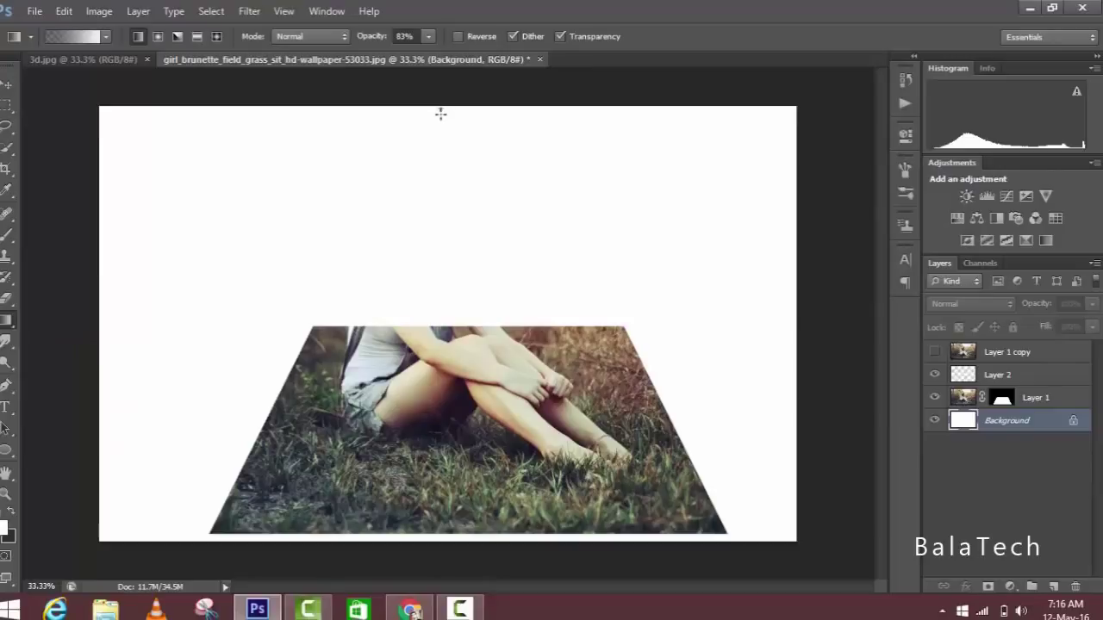
{"action": "left_click_drag", "start_coordinate": [440, 108], "coordinate": [440, 127]}
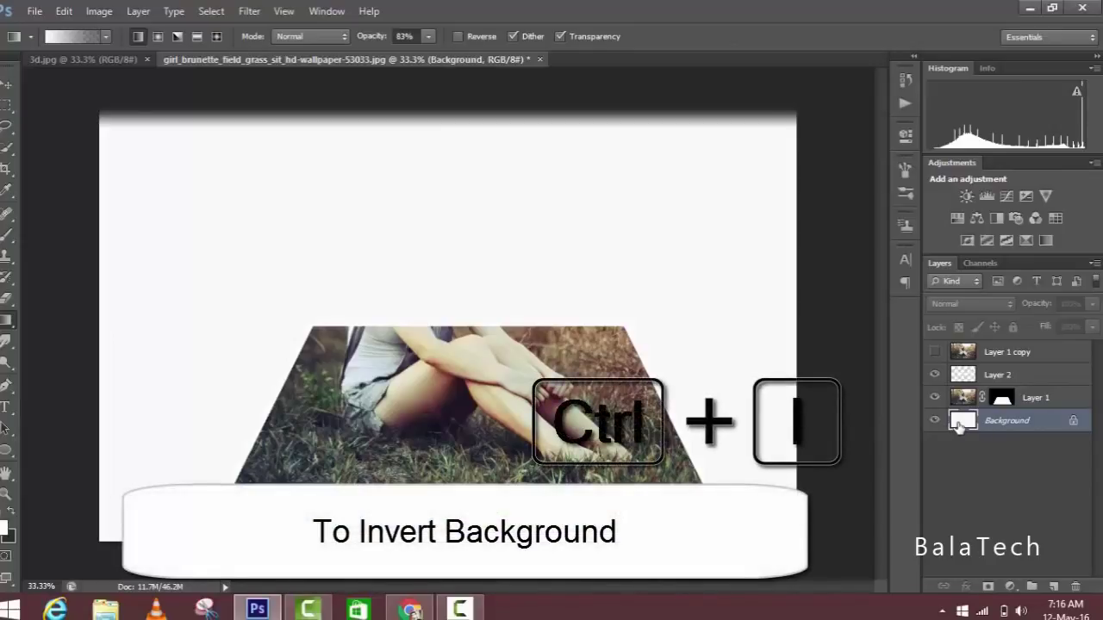
{"action": "key", "text": "ctrl+i"}
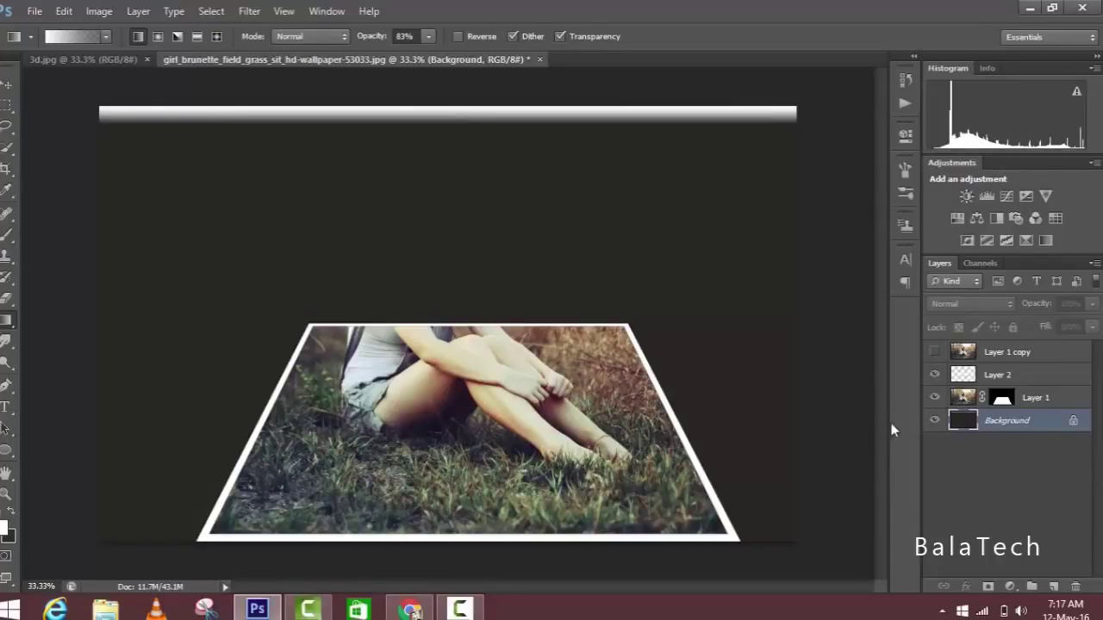
Step: Make Layer 1 copy visible again and make it the active layer
{"action": "left_click", "coordinate": [935, 352]}
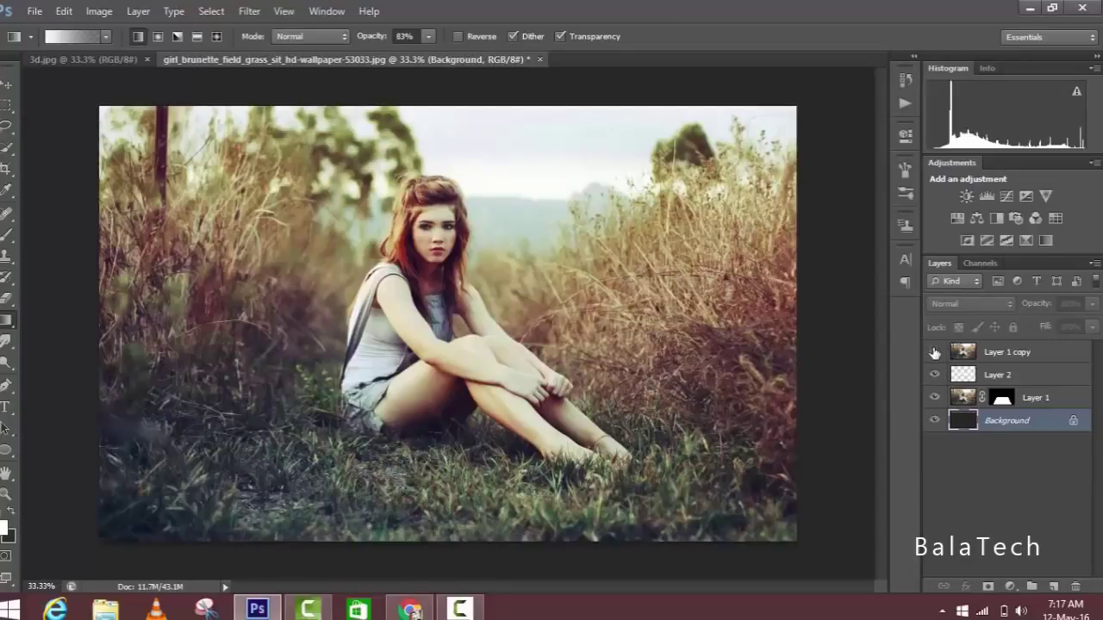
{"action": "left_click", "coordinate": [935, 352]}
{"action": "left_click", "coordinate": [935, 352]}
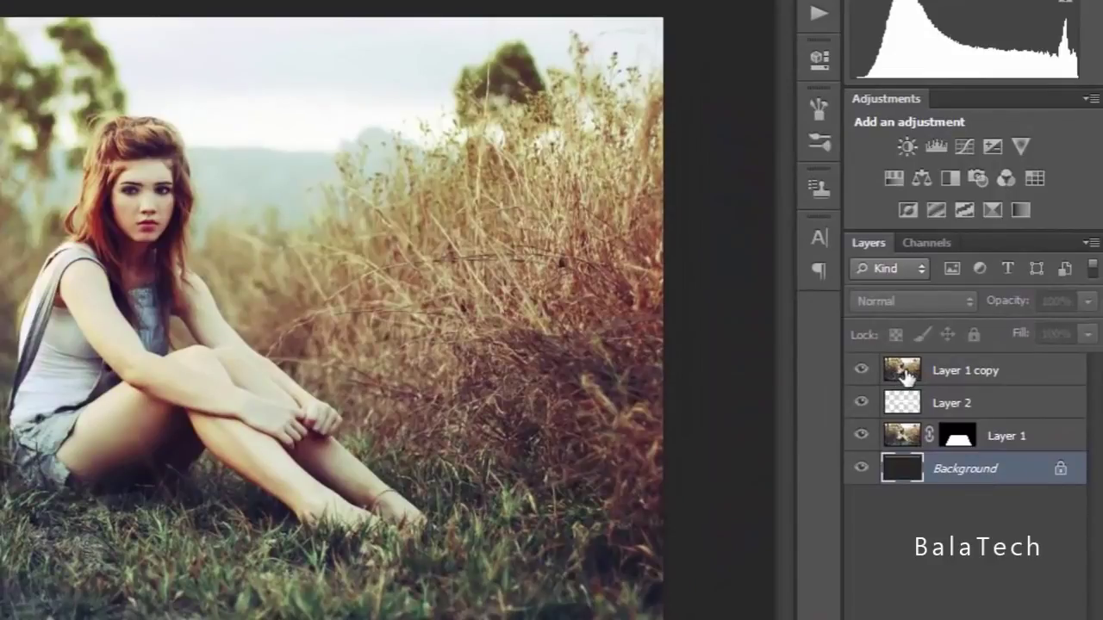
{"action": "left_click", "coordinate": [906, 372]}
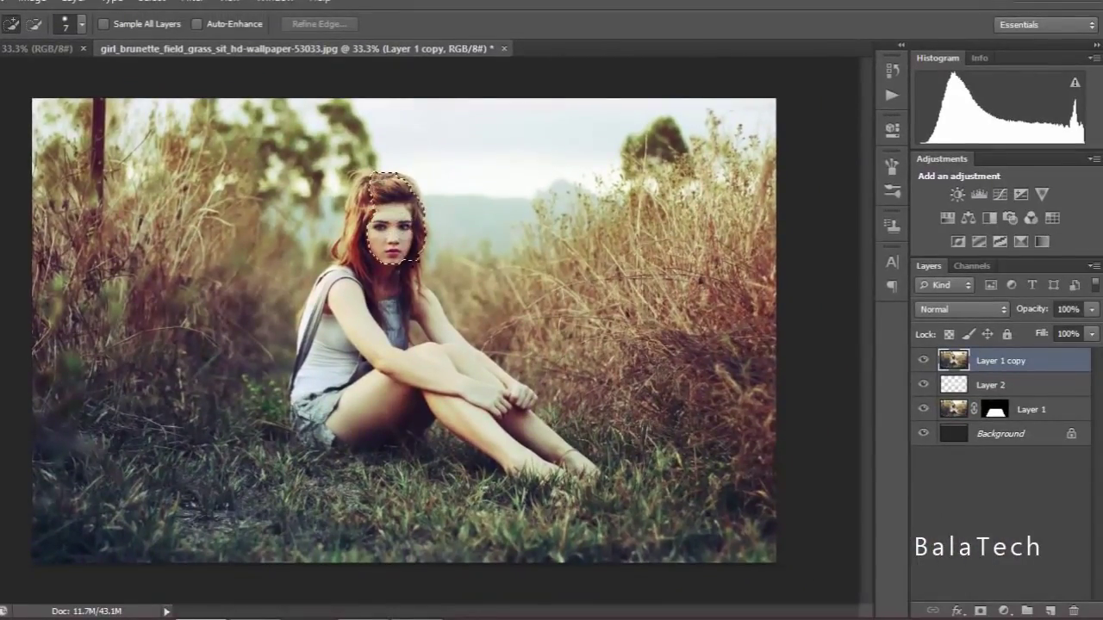
Step: Quick-select the girl's head, hair and upper body, trimming stray areas with Alt; brush size 35
{"action": "left_click", "coordinate": [415, 280]}
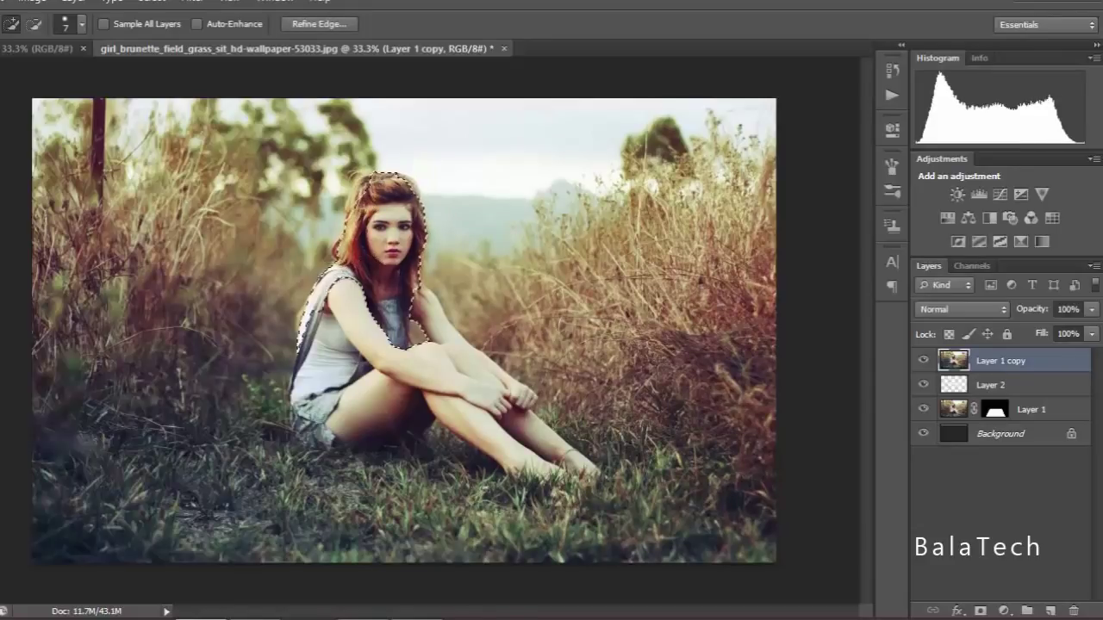
{"action": "left_click_drag", "start_coordinate": [348, 259], "coordinate": [329, 313]}
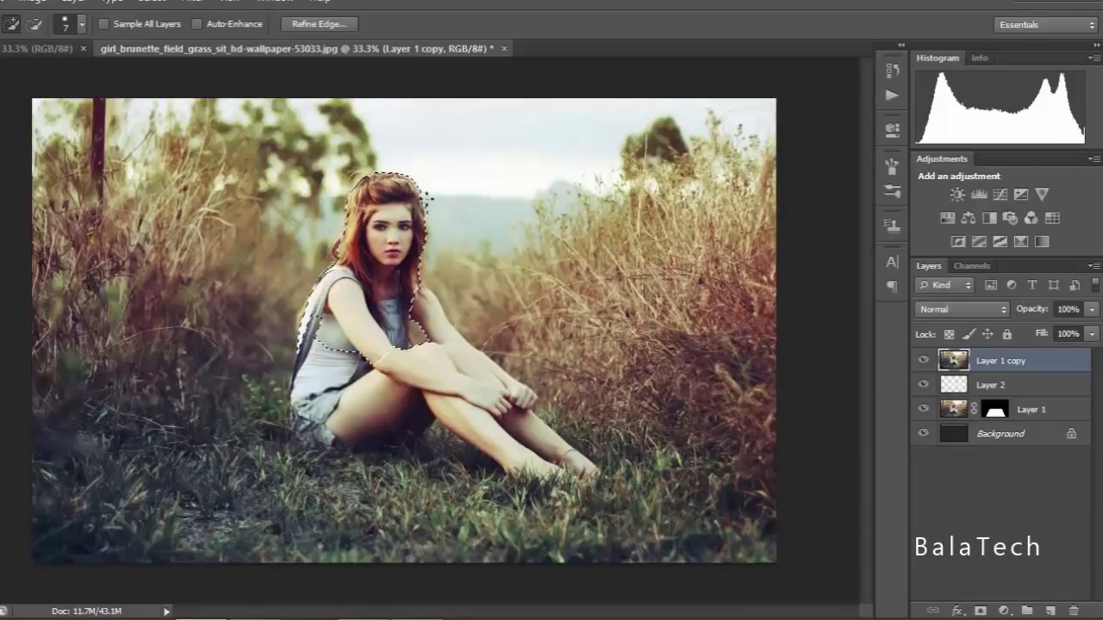
{"action": "key", "text": "alt"}
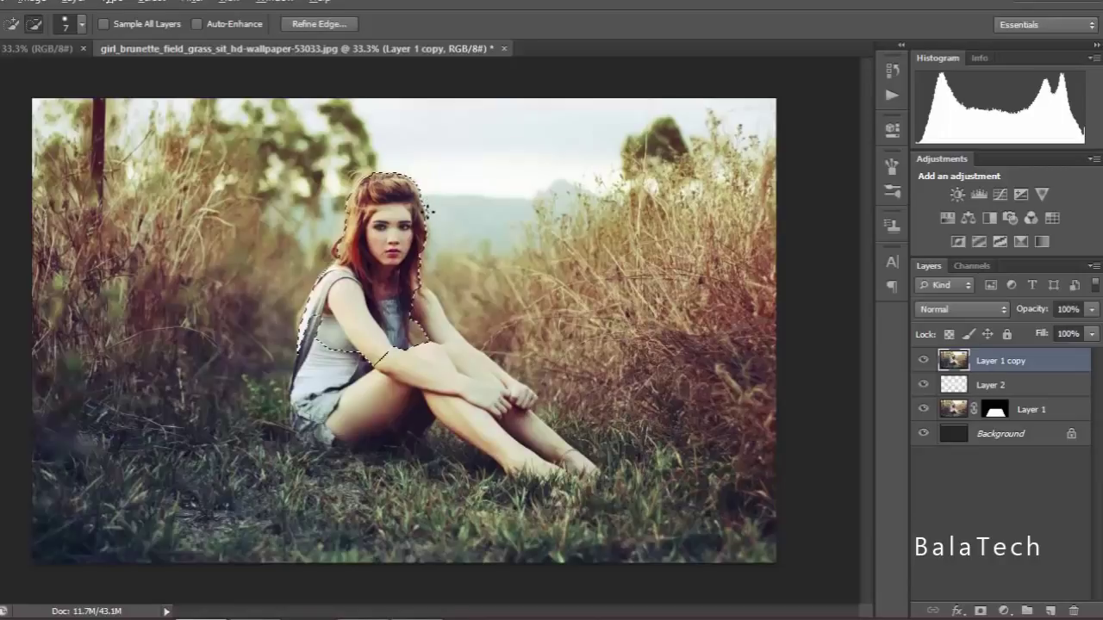
{"action": "left_click", "coordinate": [427, 274], "text": "alt"}
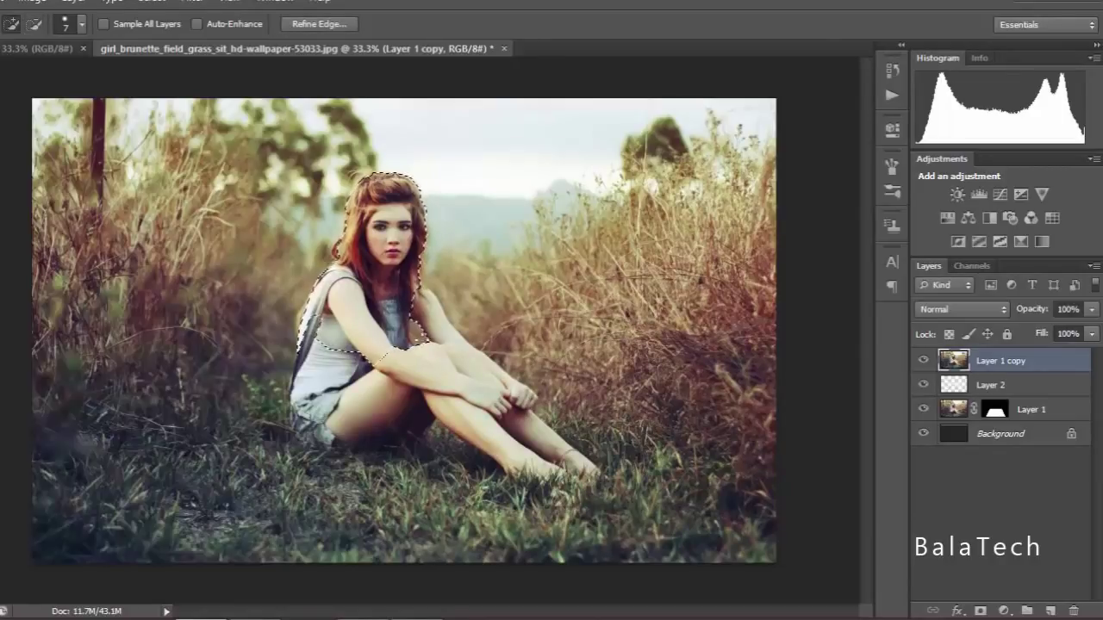
{"action": "left_click", "coordinate": [415, 284], "text": "alt"}
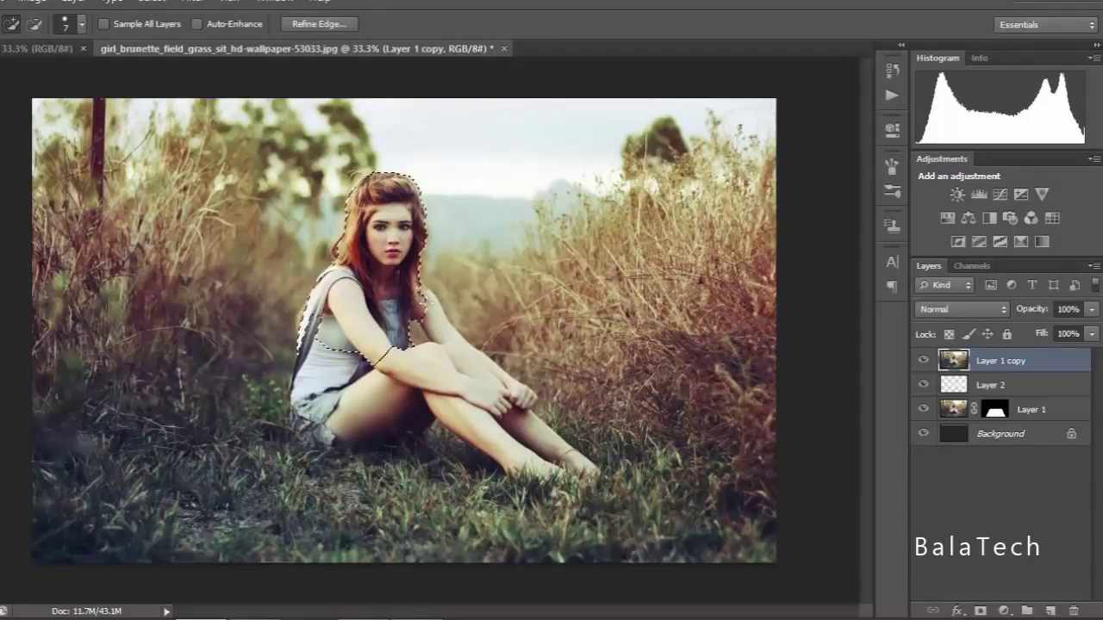
{"action": "left_click", "coordinate": [448, 333]}
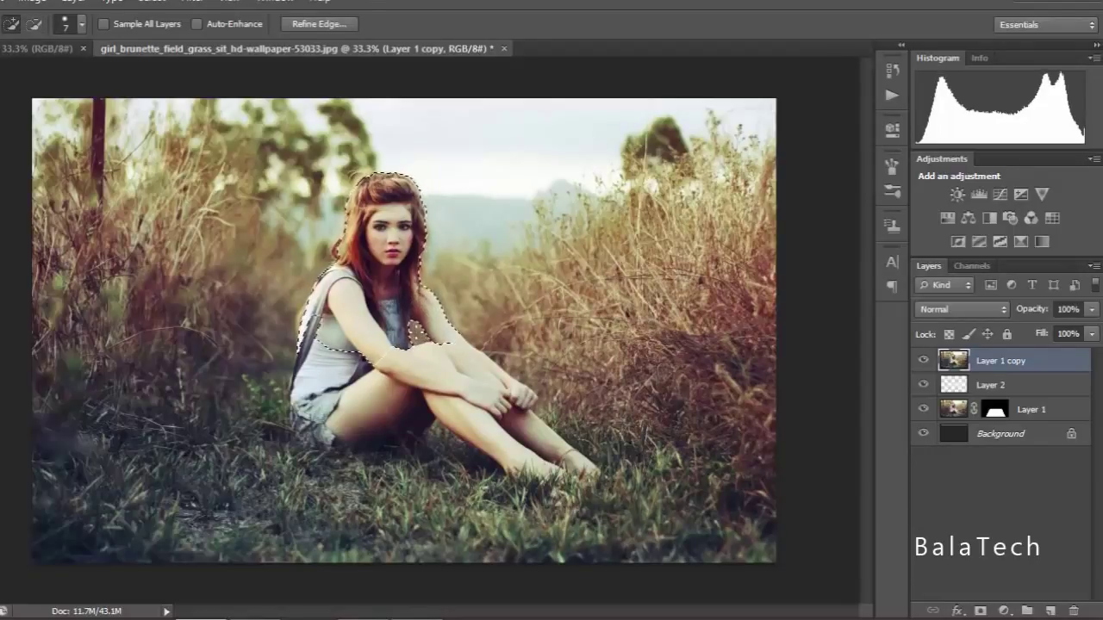
{"action": "left_click", "coordinate": [455, 337], "text": "alt"}
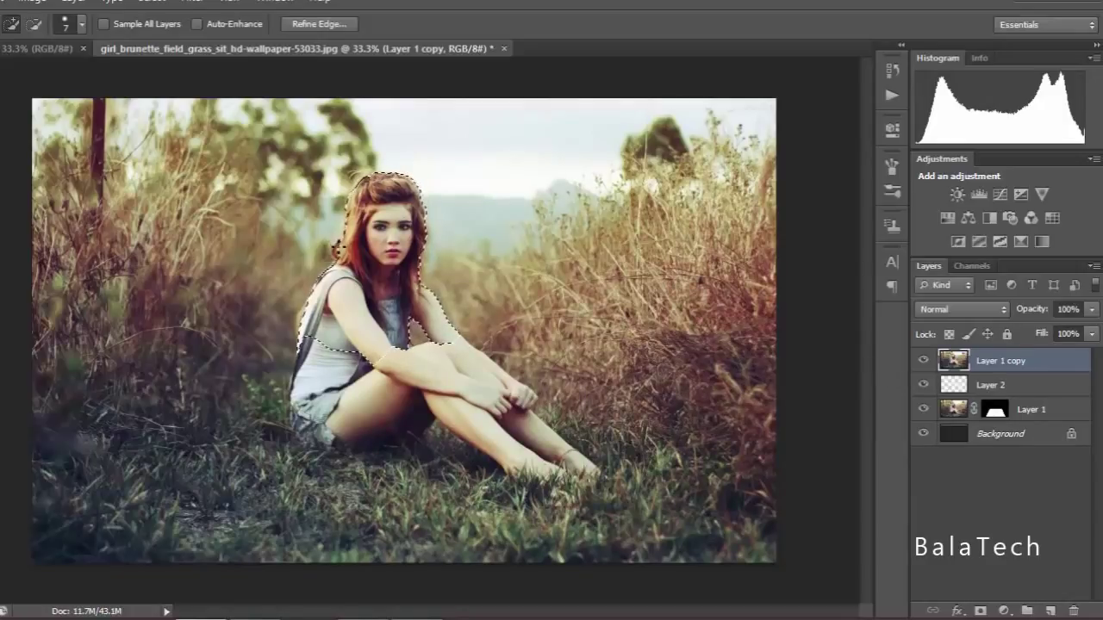
{"action": "left_click", "coordinate": [923, 360]}
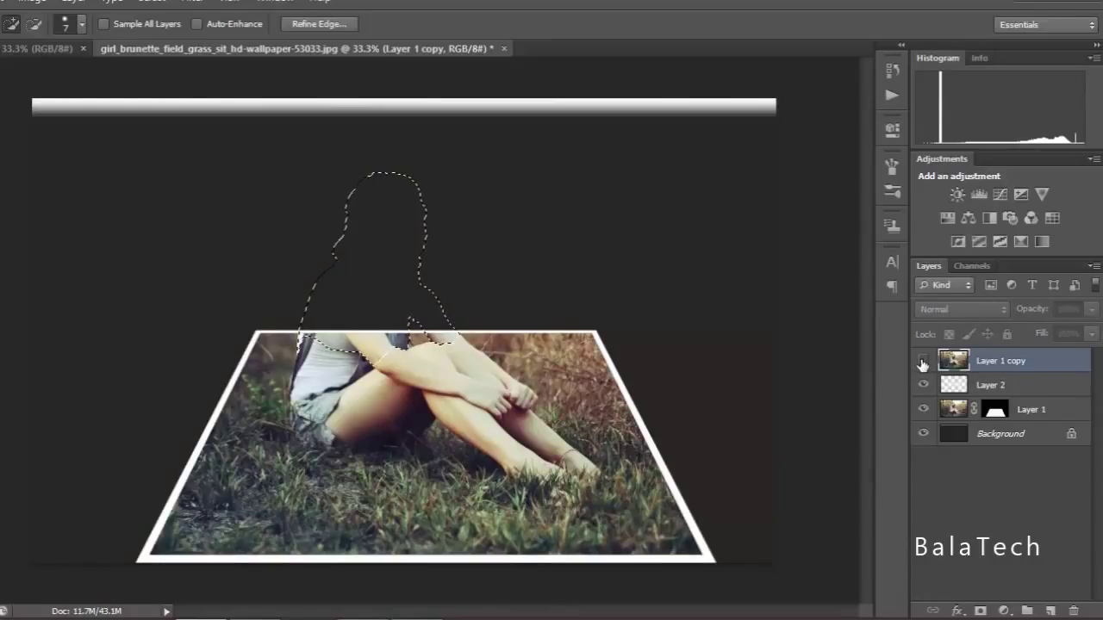
{"action": "left_click", "coordinate": [922, 361]}
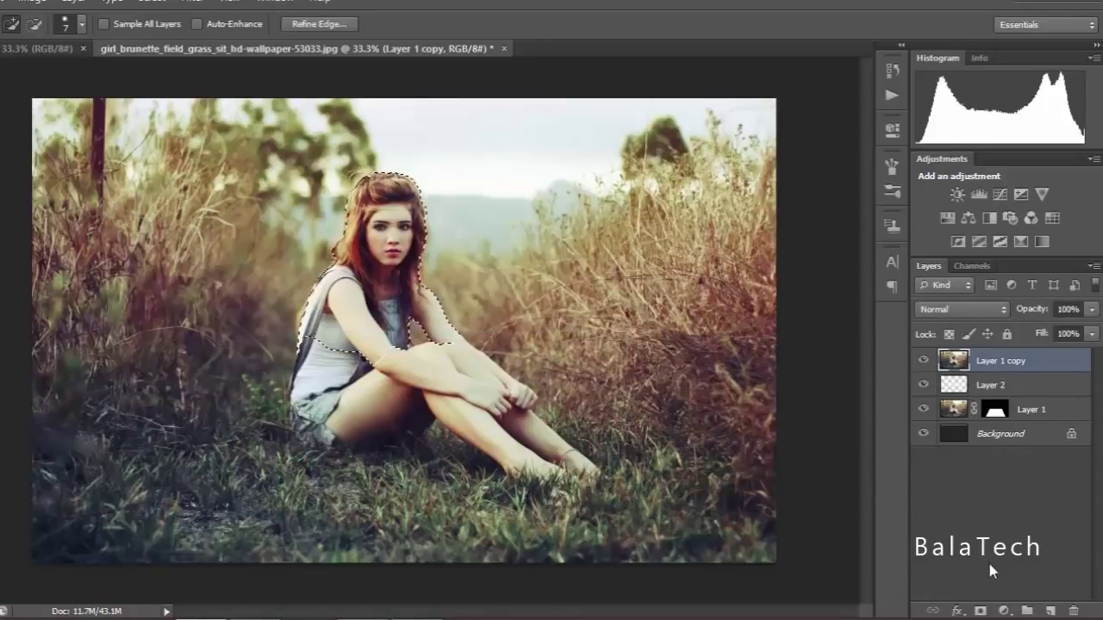
{"action": "key", "text": "bracketright"}
{"action": "key", "text": "bracketright"}
{"action": "key", "text": "bracketright"}
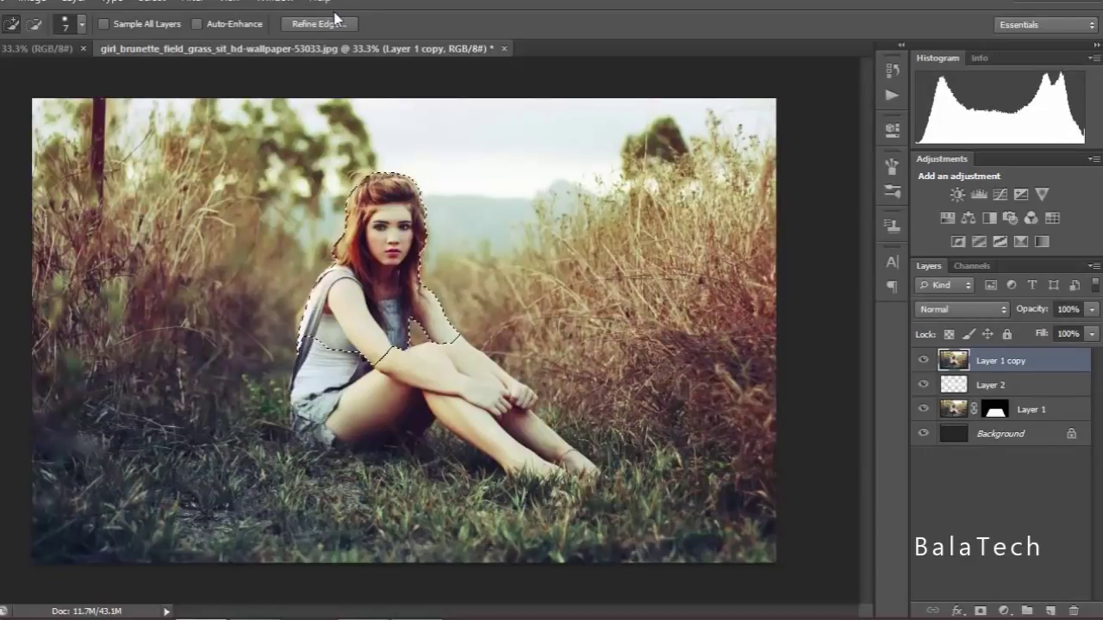
Step: Refine the selection edge with Smart Radius at about 3 px, then mask Layer 1 copy with it
{"action": "left_click", "coordinate": [317, 24]}
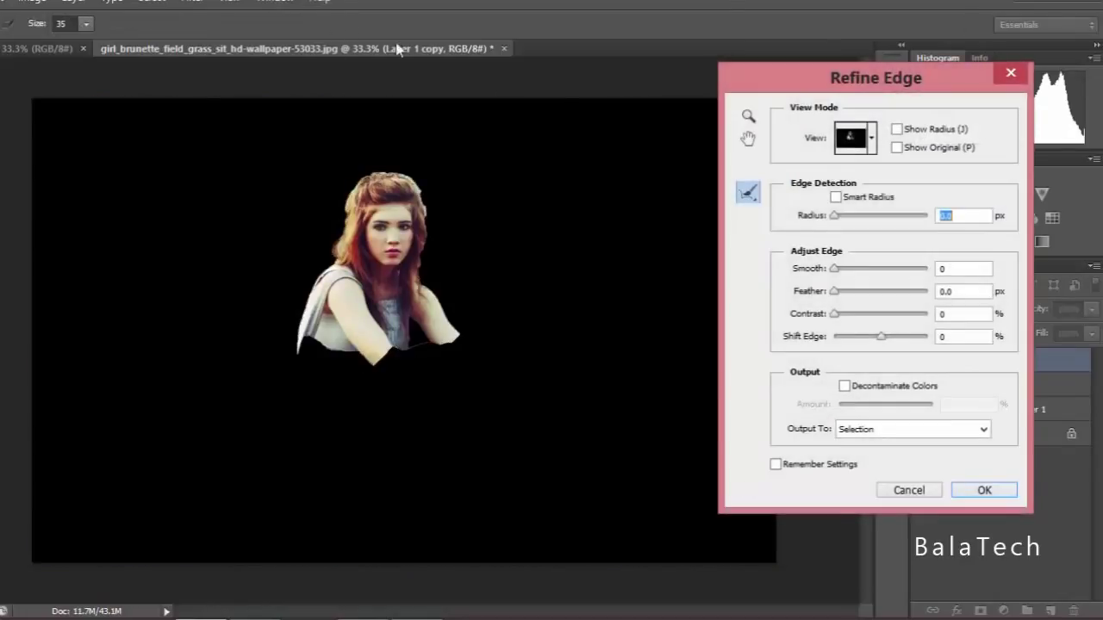
{"action": "left_click", "coordinate": [836, 197]}
{"action": "left_click_drag", "start_coordinate": [834, 216], "coordinate": [867, 219]}
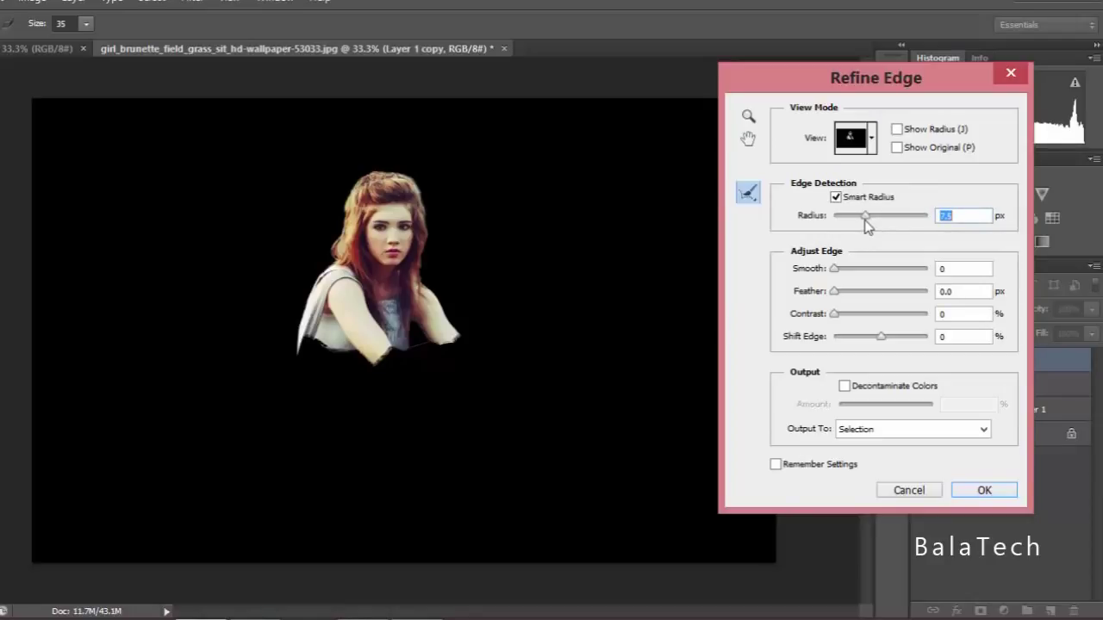
{"action": "left_click", "coordinate": [835, 269]}
{"action": "left_click", "coordinate": [971, 493]}
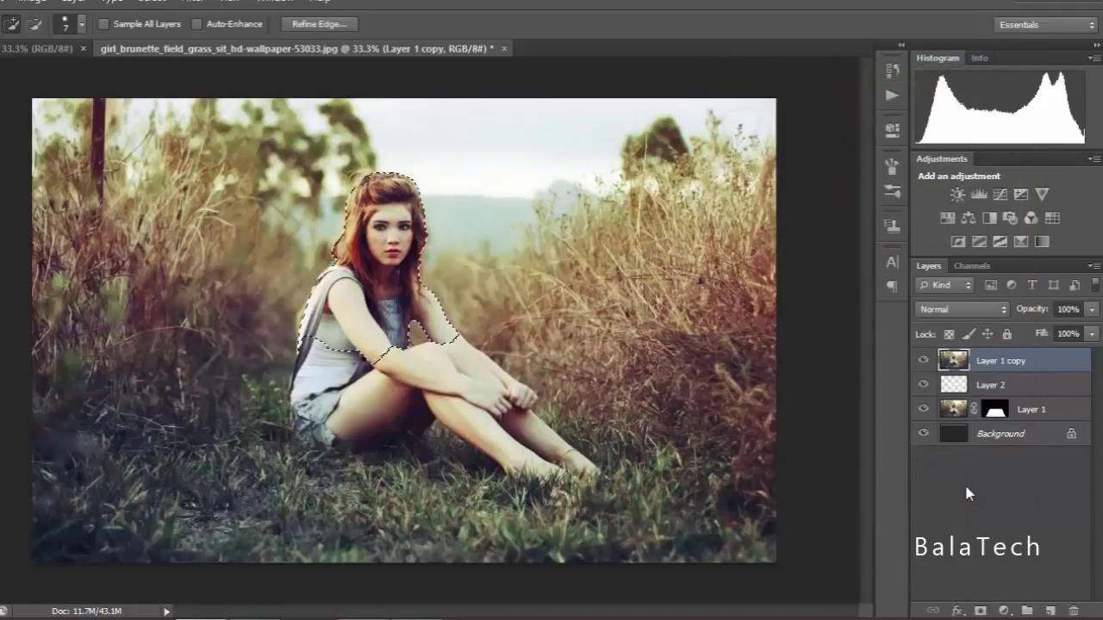
{"action": "left_click", "coordinate": [980, 611]}
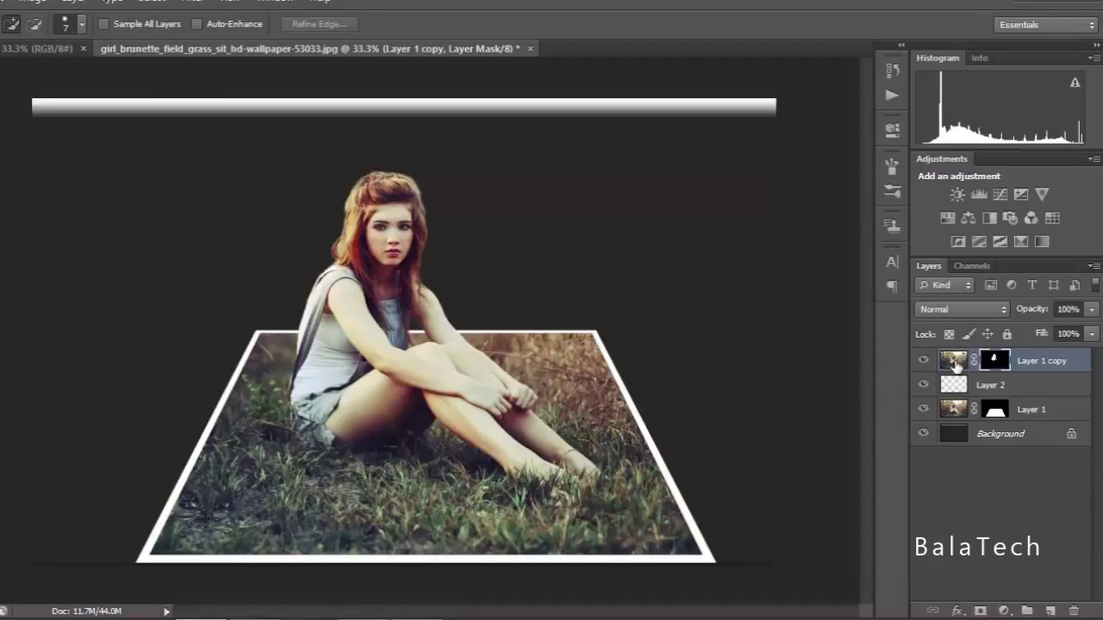
Step: Merge Layer 1 copy, Layer 2 and Layer 1 into one layer and nudge it up about 2.33 cm
{"action": "left_click", "coordinate": [957, 413]}
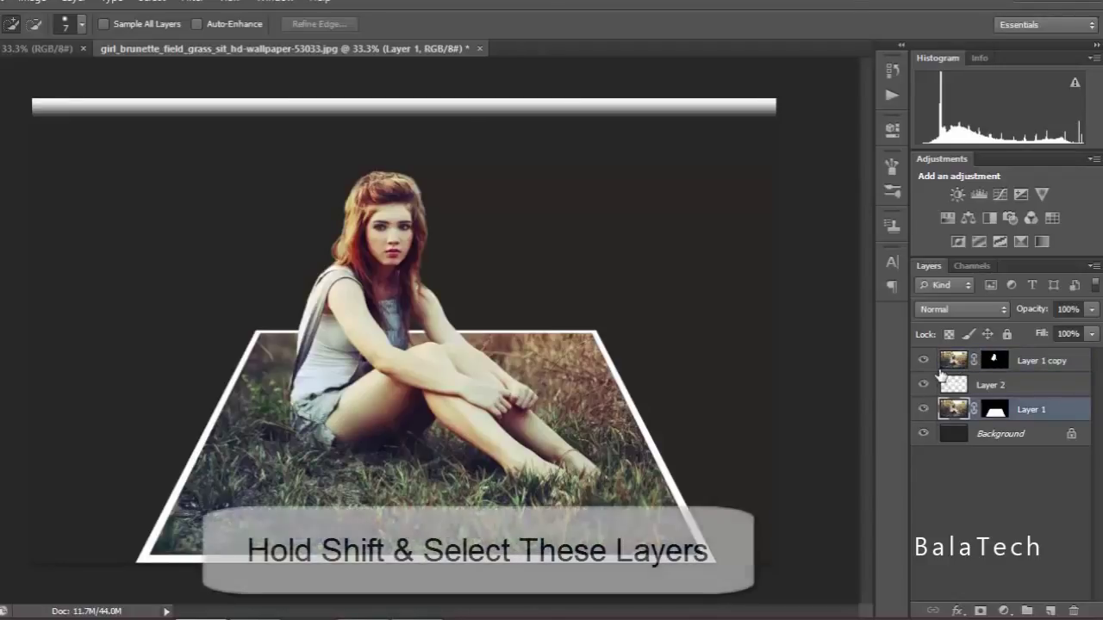
{"action": "left_click", "coordinate": [944, 362], "text": "shift"}
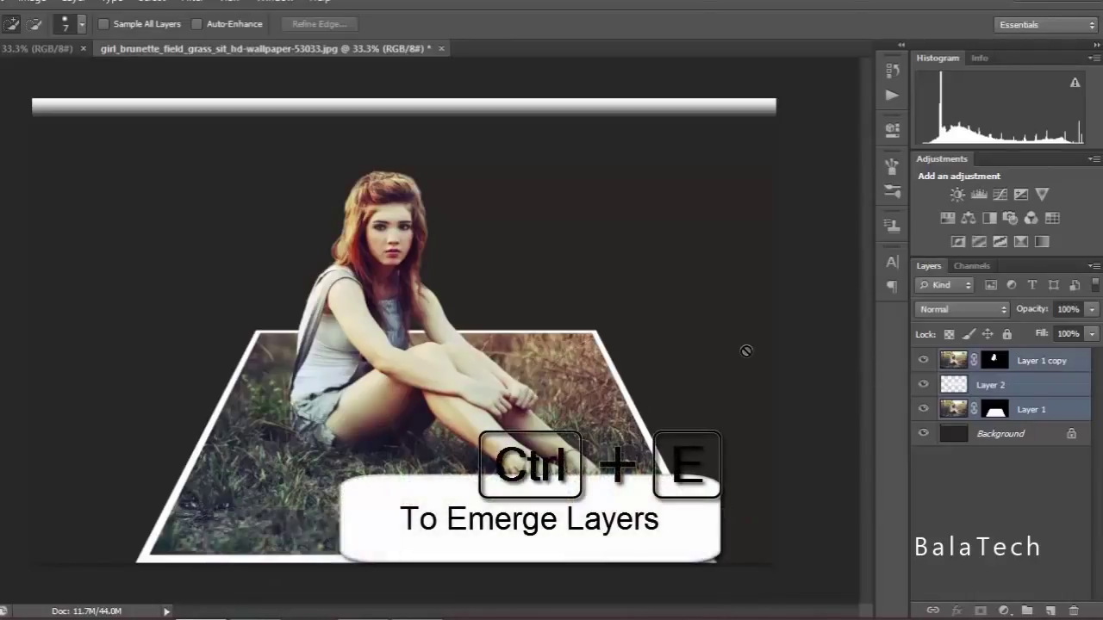
{"action": "key", "text": "ctrl+e"}
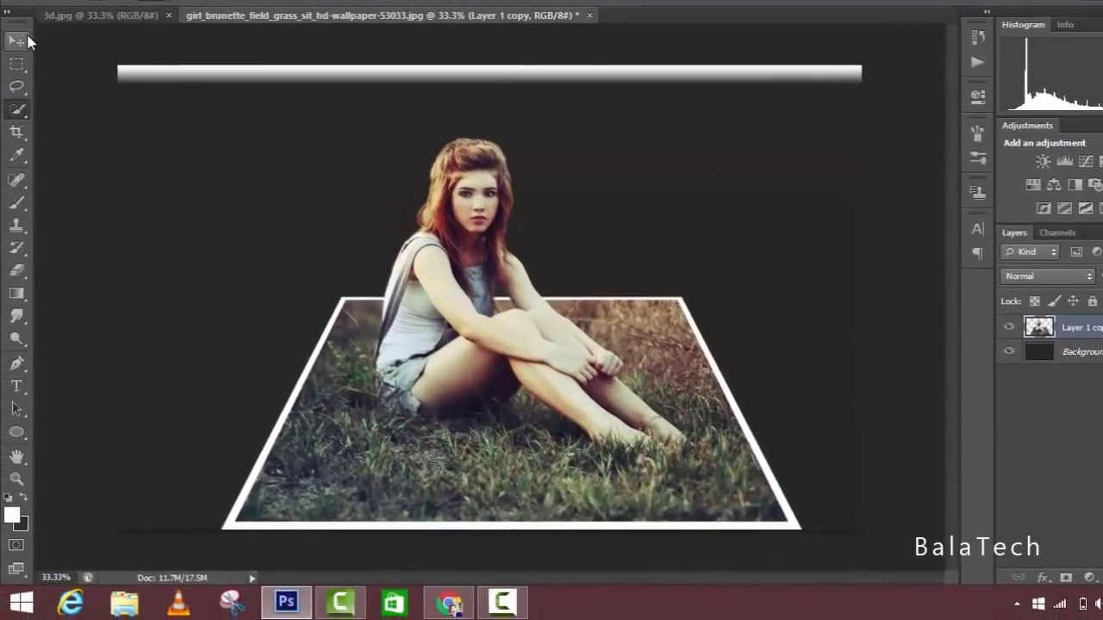
{"action": "key", "text": "ctrl+t"}
{"action": "left_click_drag", "start_coordinate": [425, 395], "coordinate": [424, 379]}
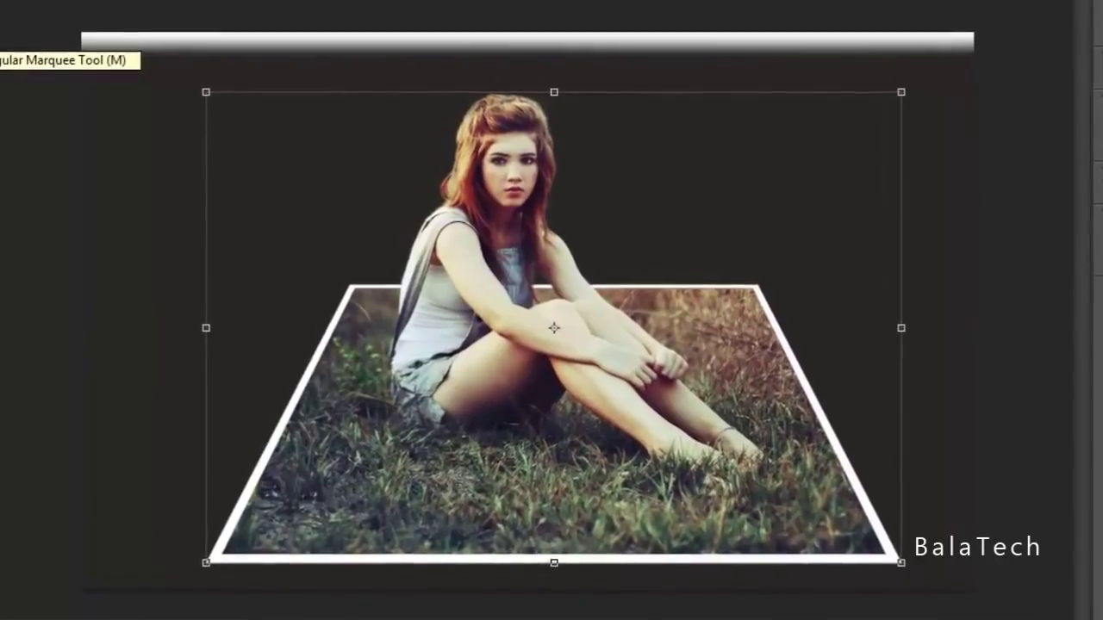
{"action": "key", "text": "Return"}
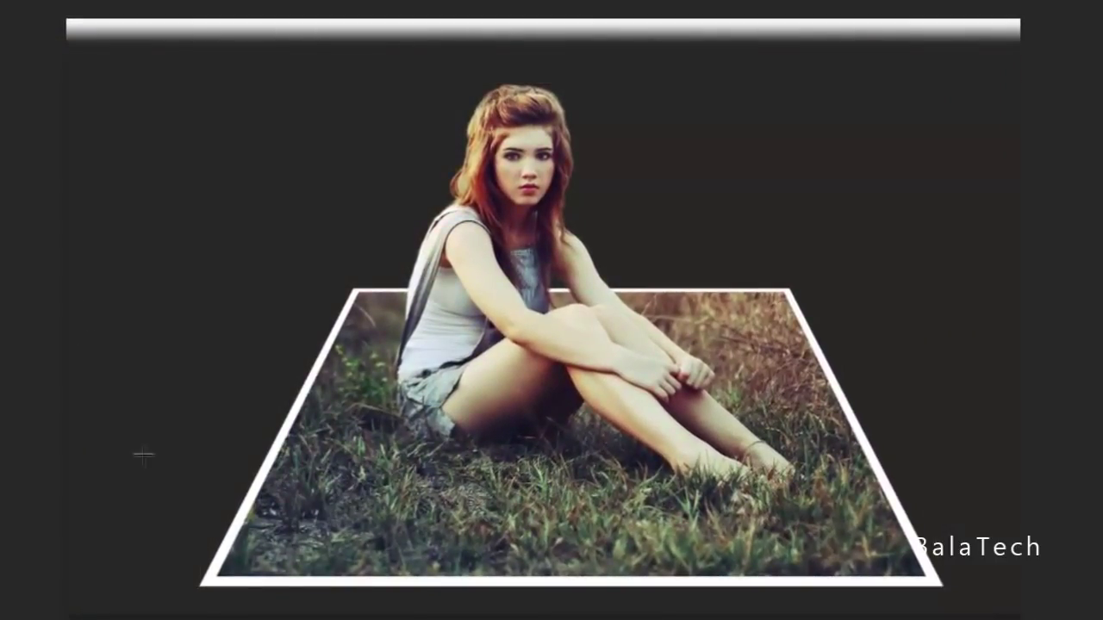